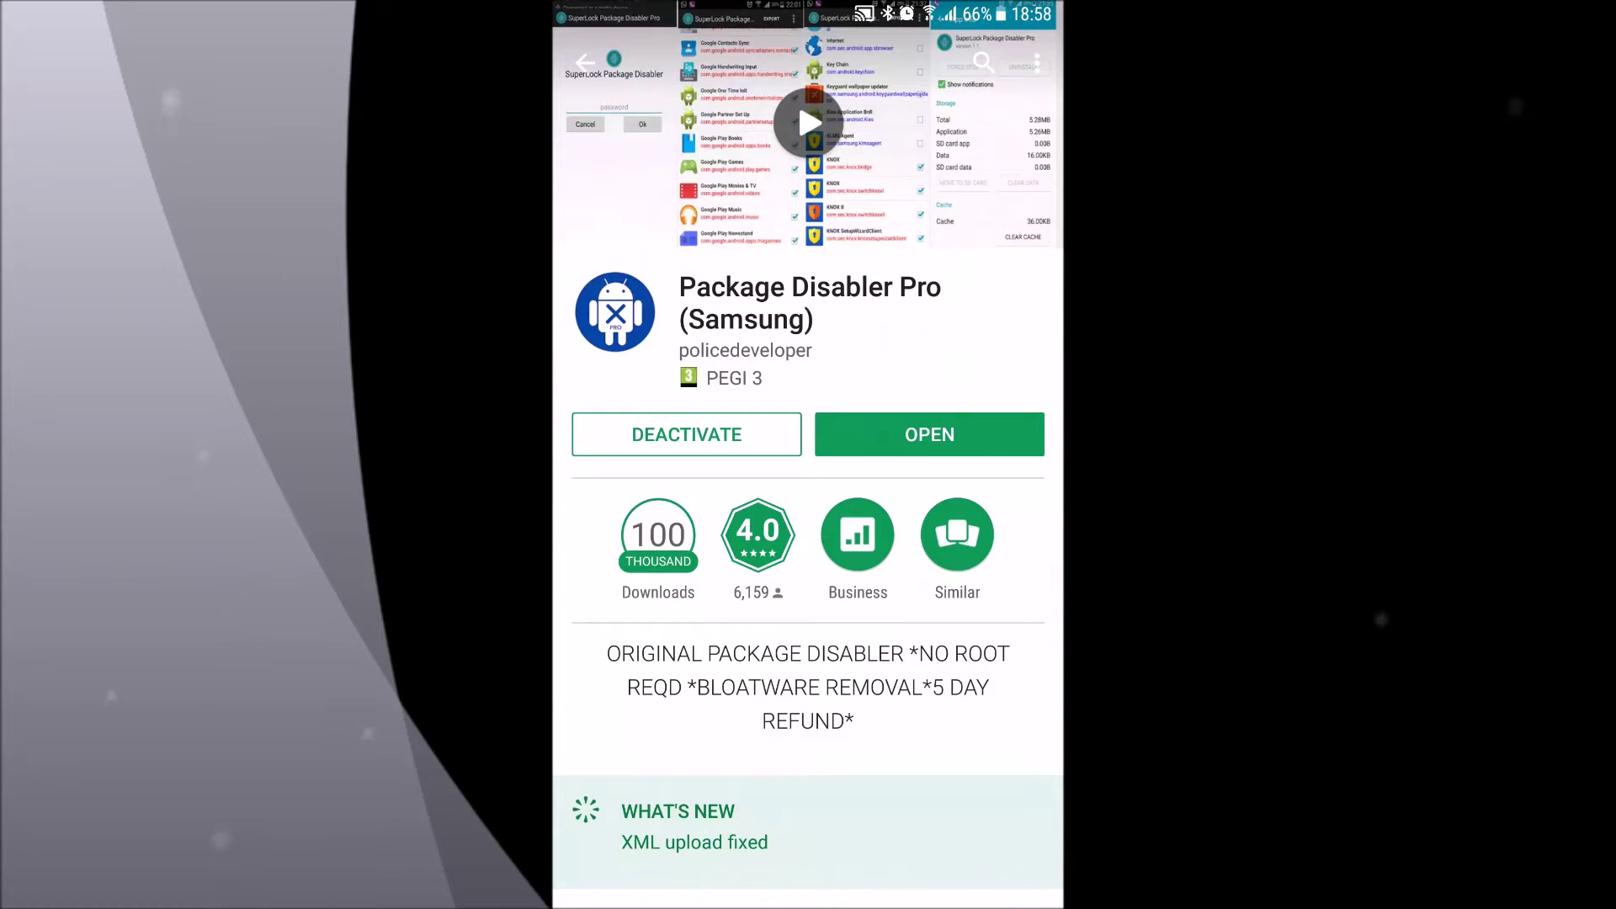
# - Scroll up and down through Package Disabler Pro's list of installed packages
pyautogui.scroll(-5, 808, 505)
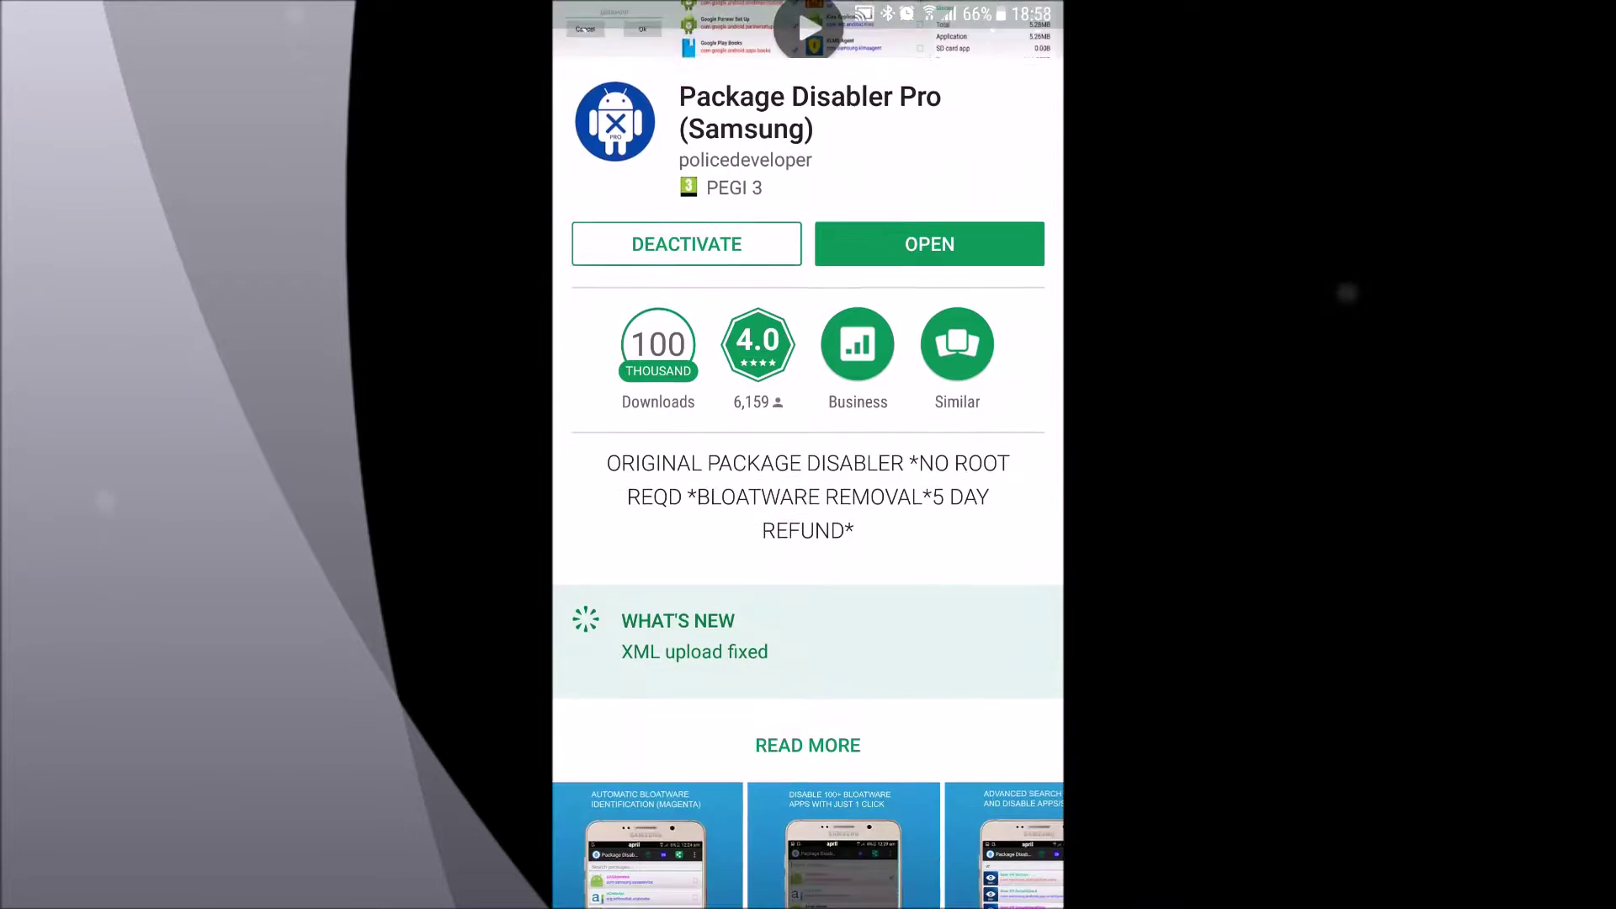
pyautogui.scroll(-5, 808, 505)
pyautogui.scroll(-4, 808, 505)
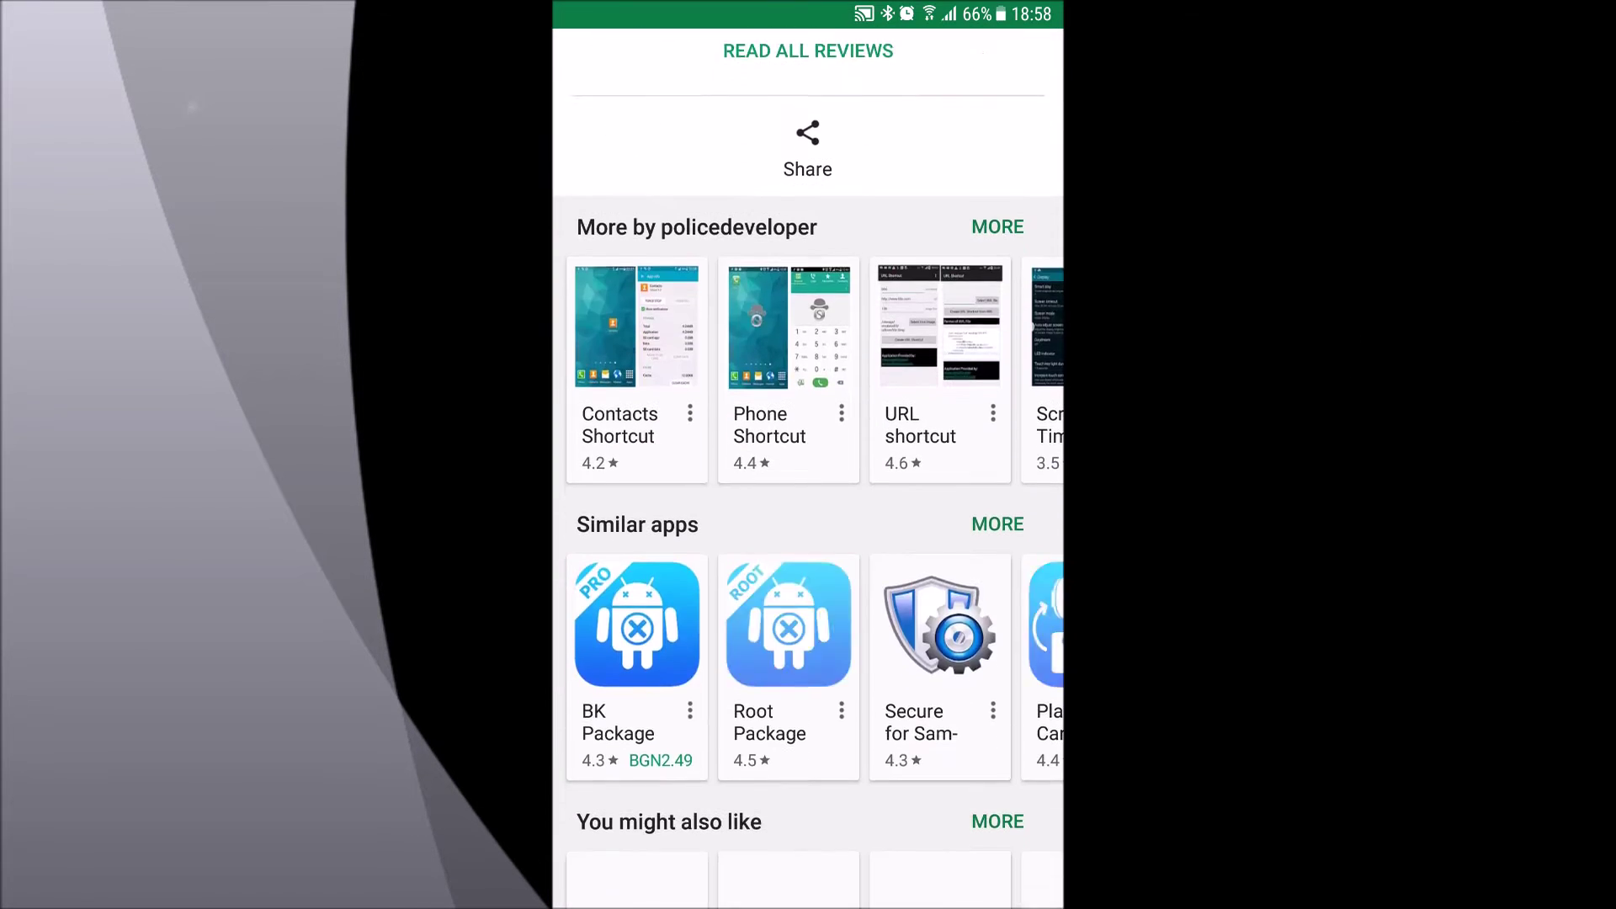
pyautogui.scroll(7, 808, 506)
pyautogui.scroll(10, 808, 506)
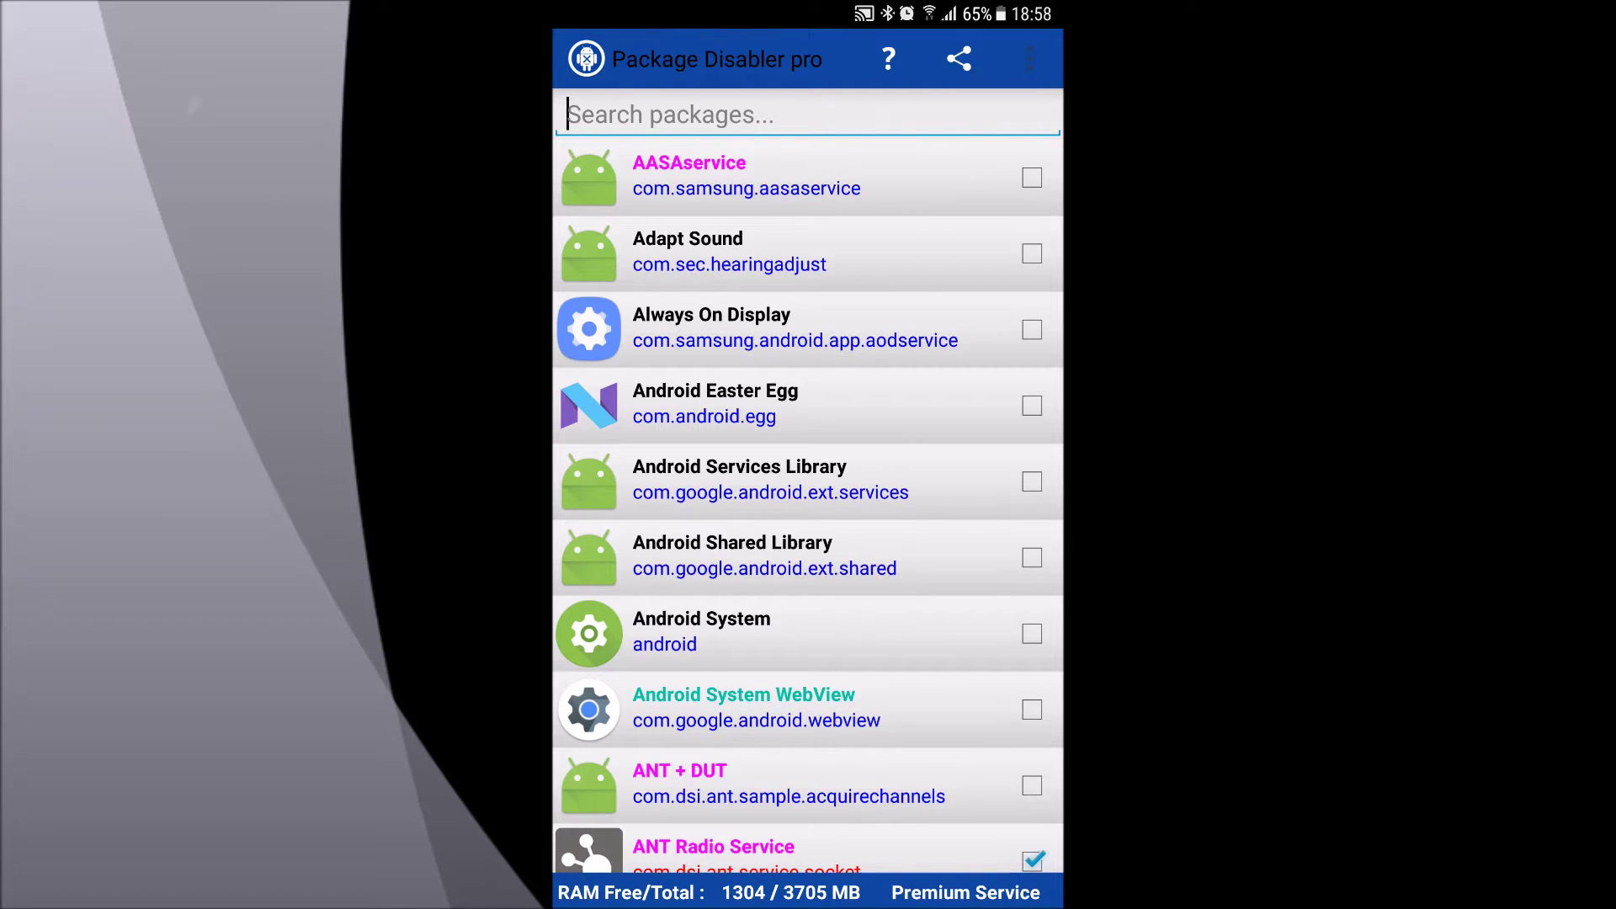
pyautogui.scroll(-5, 808, 505)
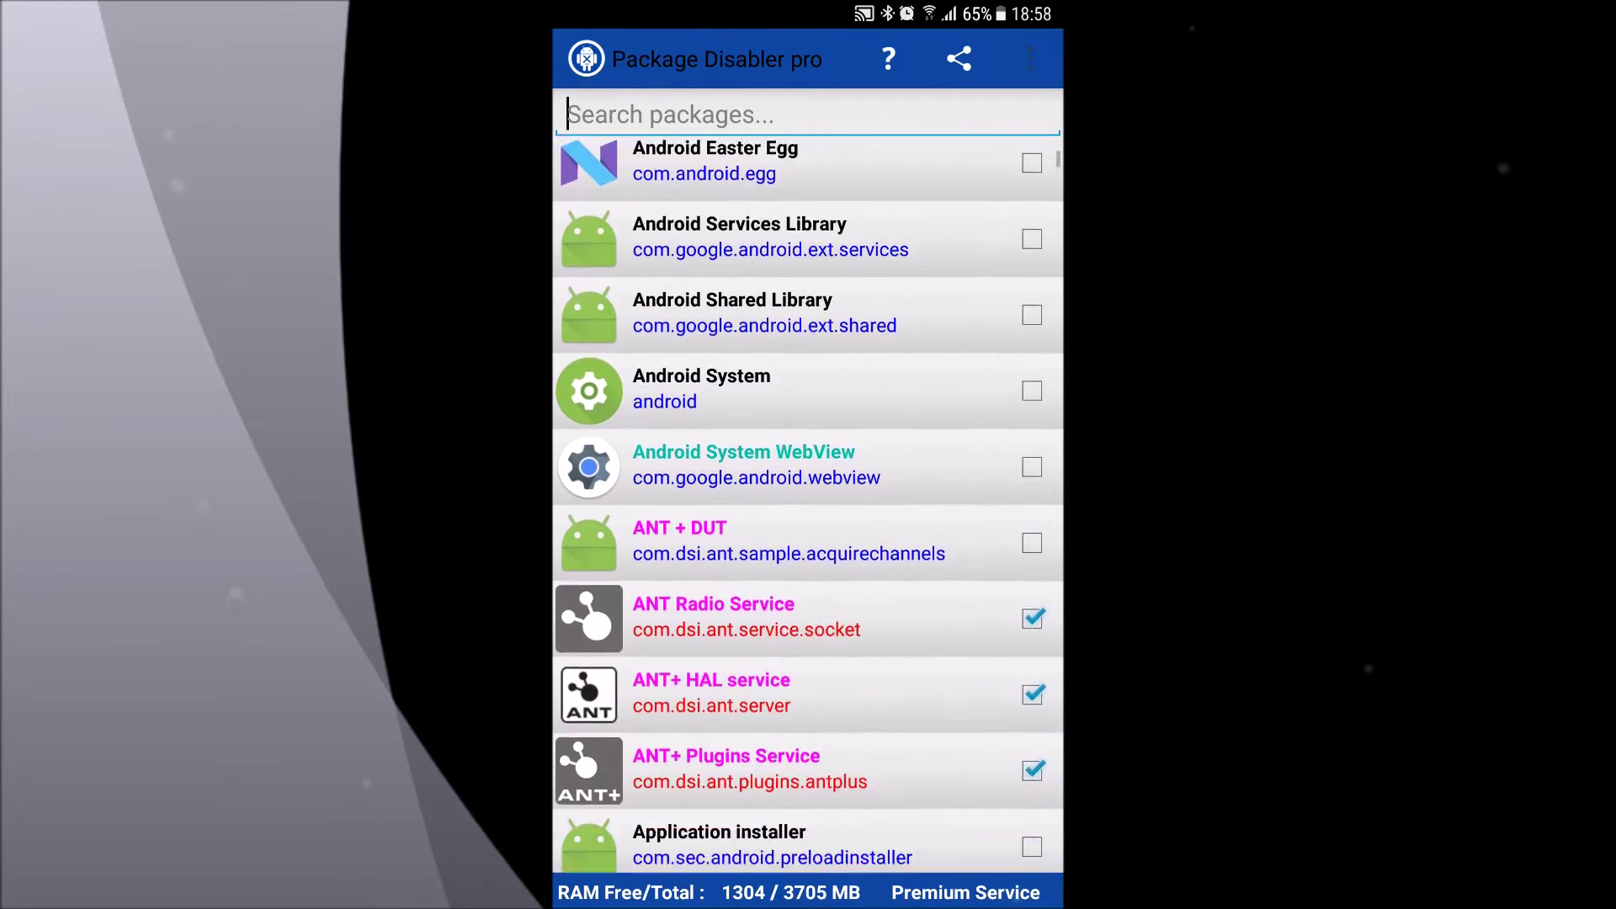
pyautogui.scroll(-2, 809, 505)
pyautogui.scroll(2, 809, 505)
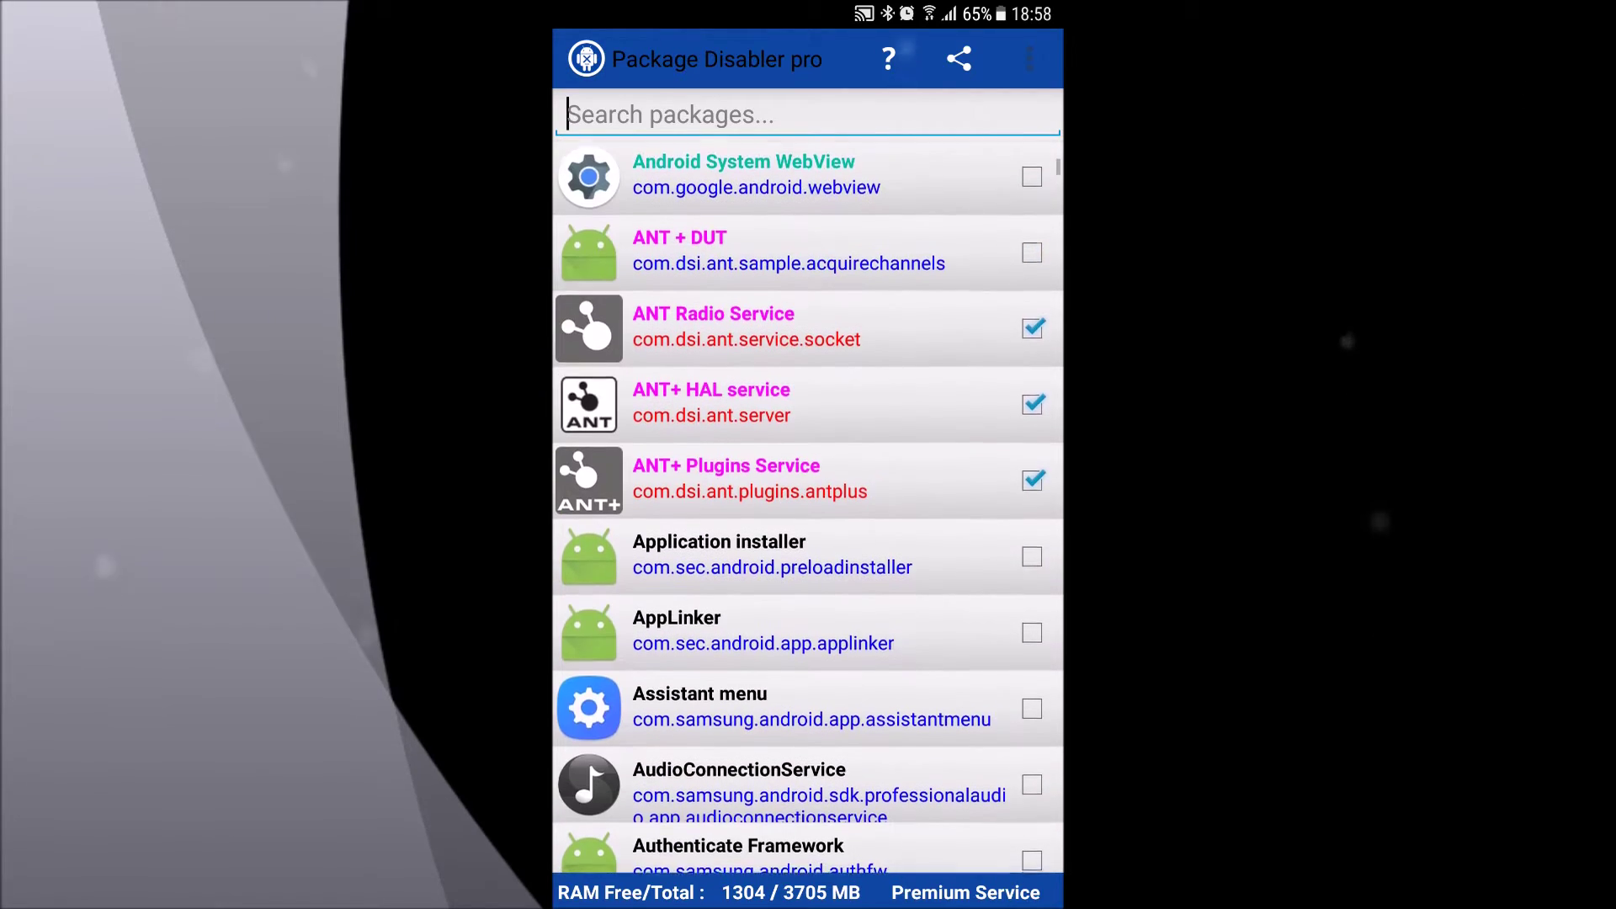
pyautogui.scroll(-10, 808, 506)
pyautogui.scroll(15, 808, 506)
pyautogui.scroll(2, 808, 505)
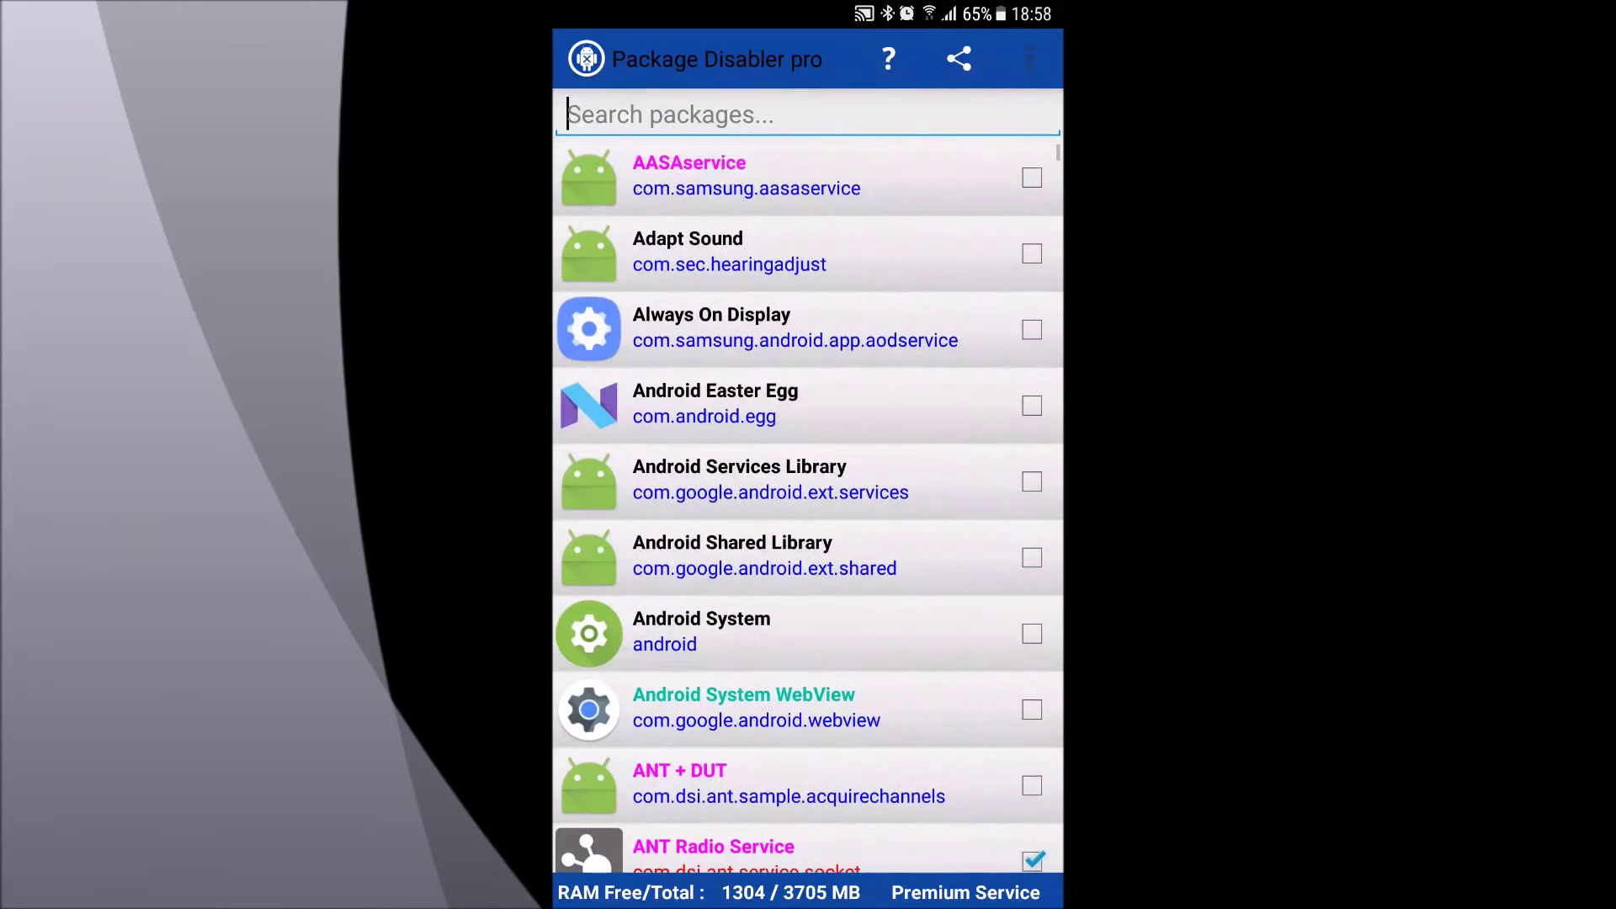
pyautogui.scroll(-3, 809, 506)
pyautogui.scroll(3, 809, 506)
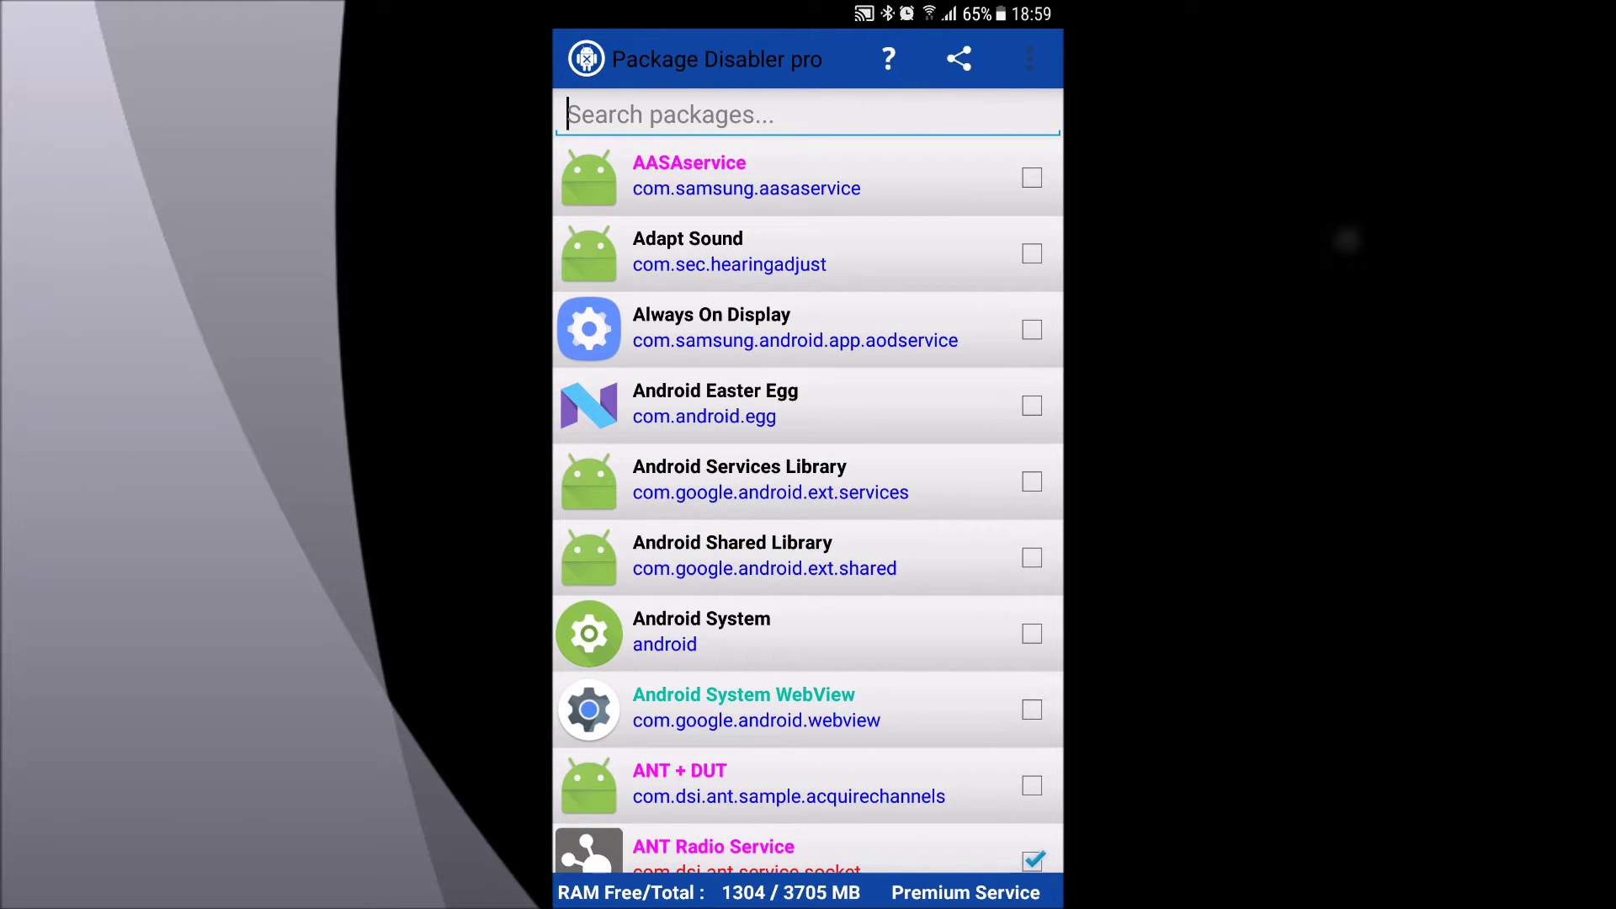
# - Bring up the ? help page explaining the package-name colour legend
pyautogui.scroll(-4, 809, 505)
pyautogui.scroll(4, 809, 505)
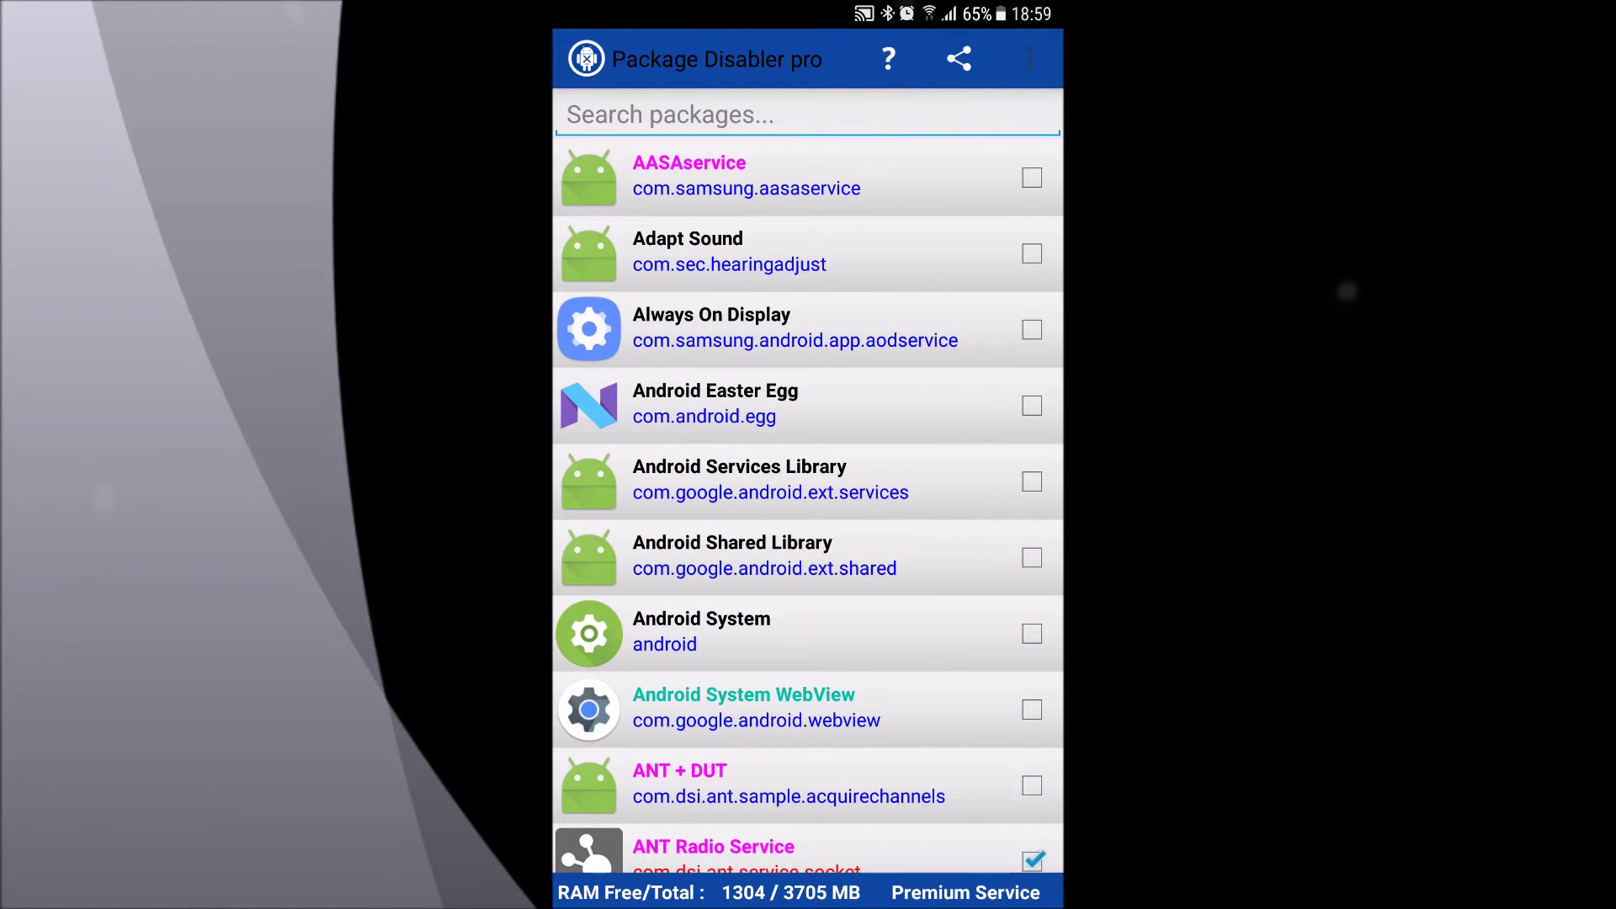
pyautogui.scroll(-2, 808, 505)
pyautogui.scroll(2, 809, 505)
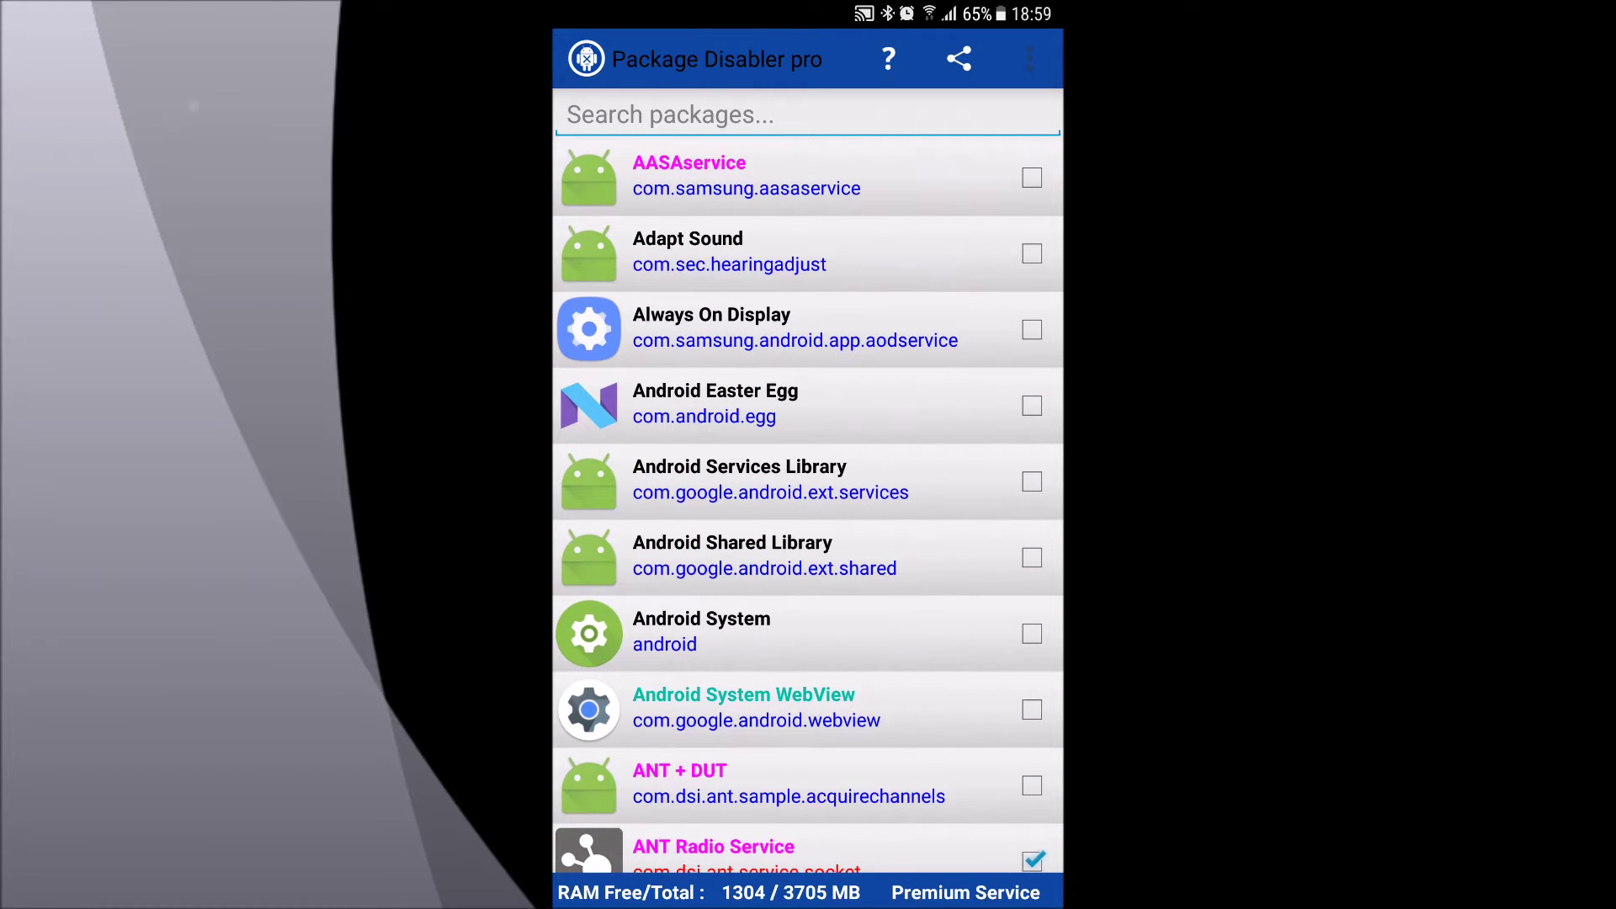
pyautogui.click(888, 58)
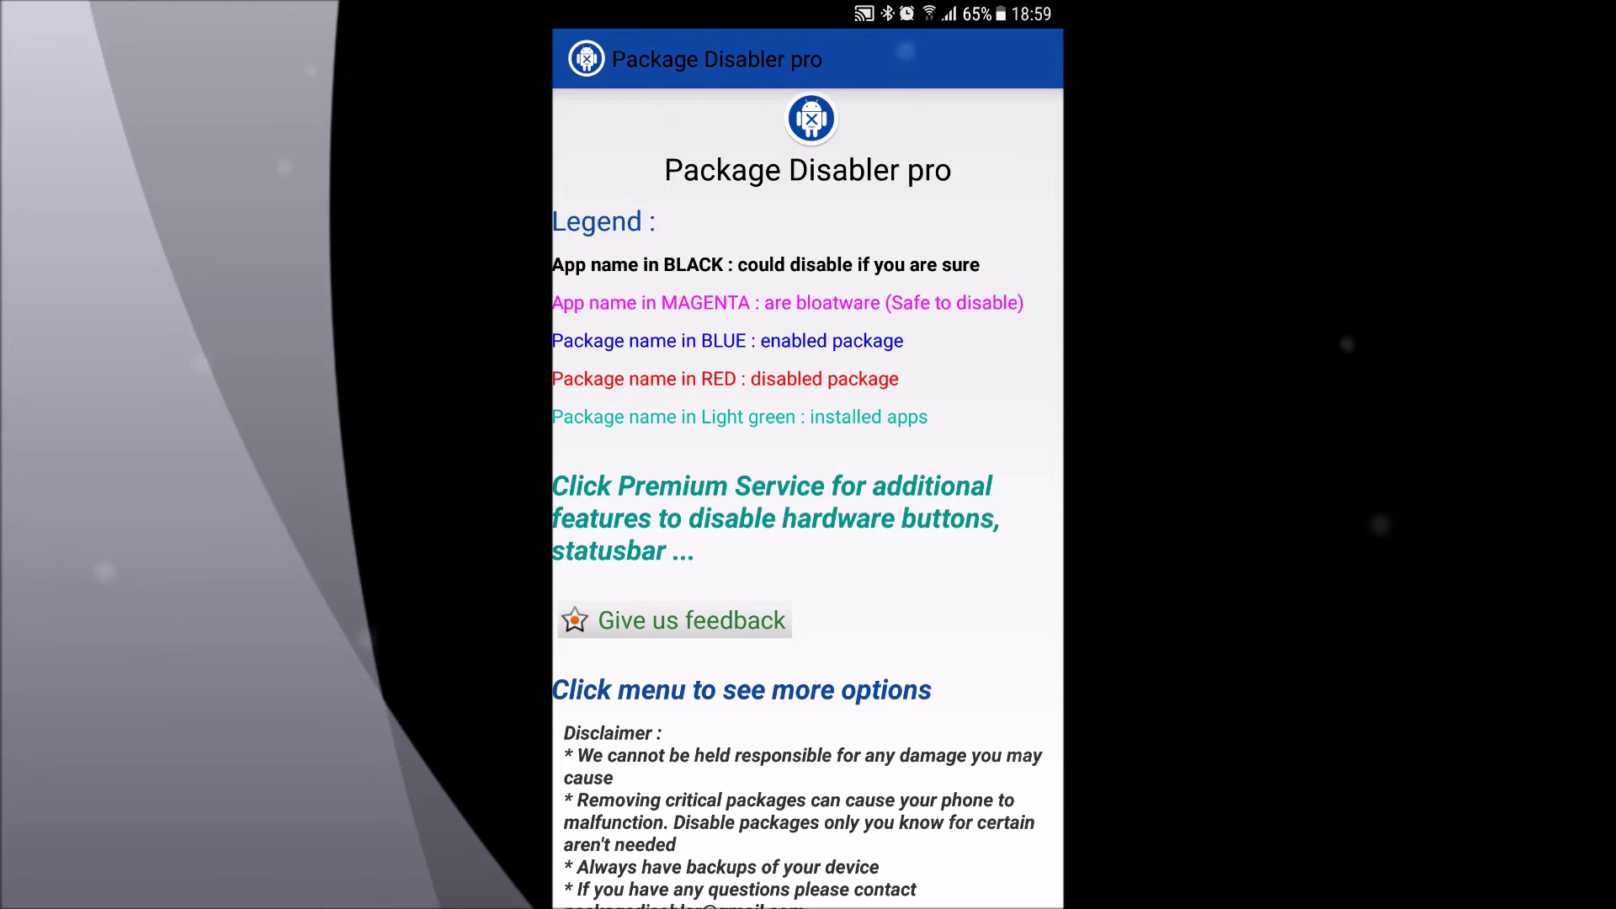
# - Read through the help page's colour legend and disclaimer, then return to the package list
pyautogui.scroll(-1, 808, 506)
pyautogui.scroll(1, 808, 506)
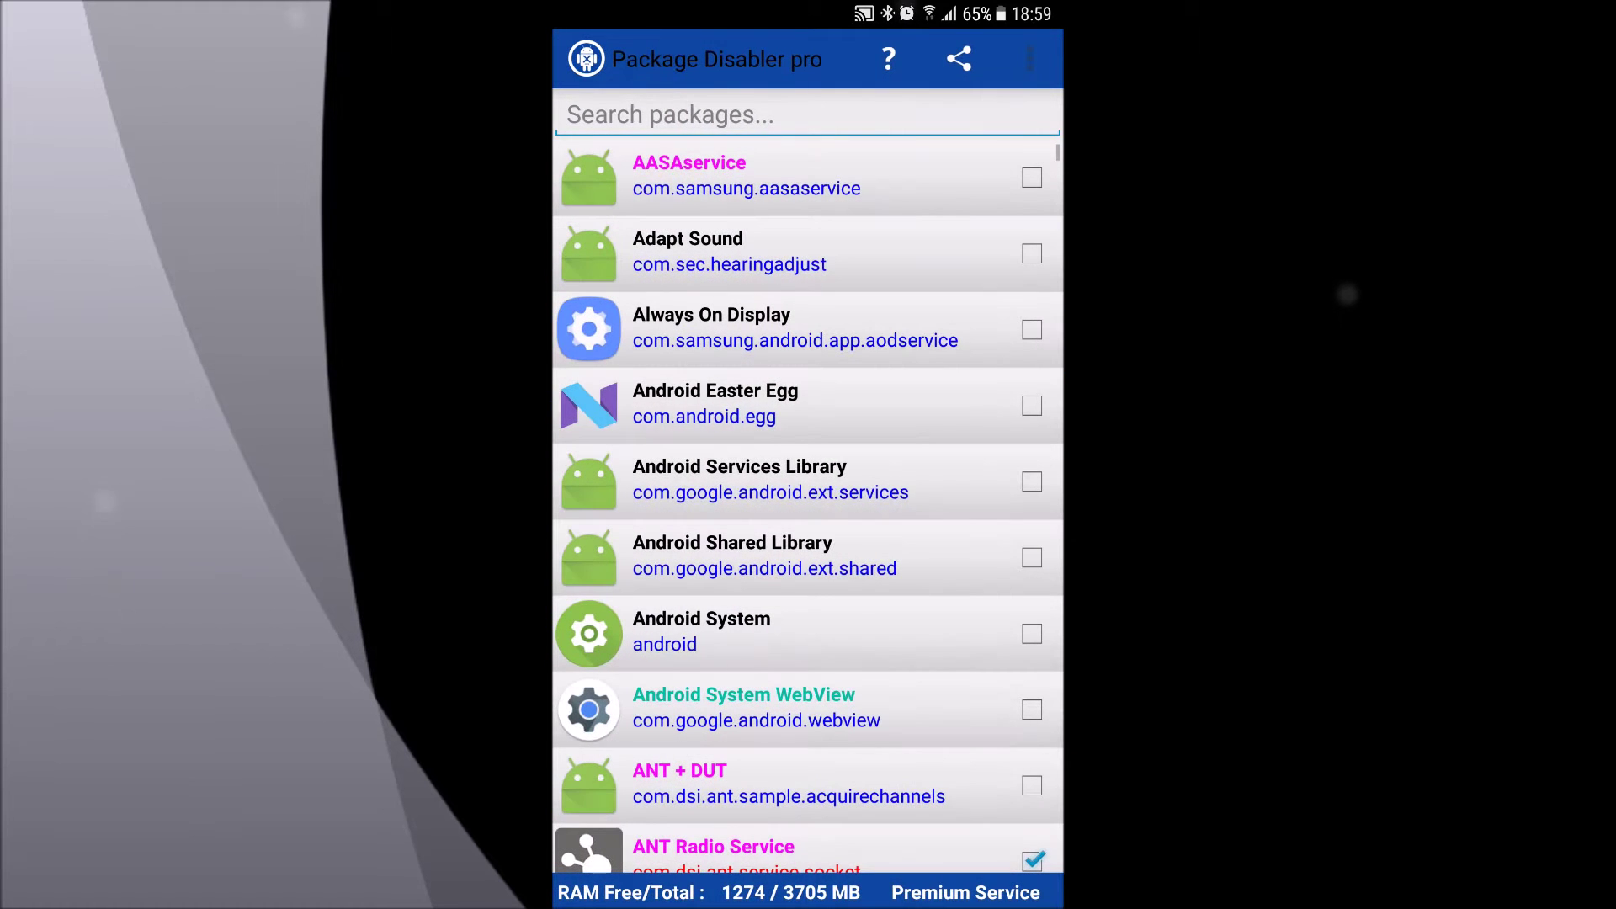
pyautogui.scroll(-1, 809, 506)
pyautogui.scroll(1, 808, 506)
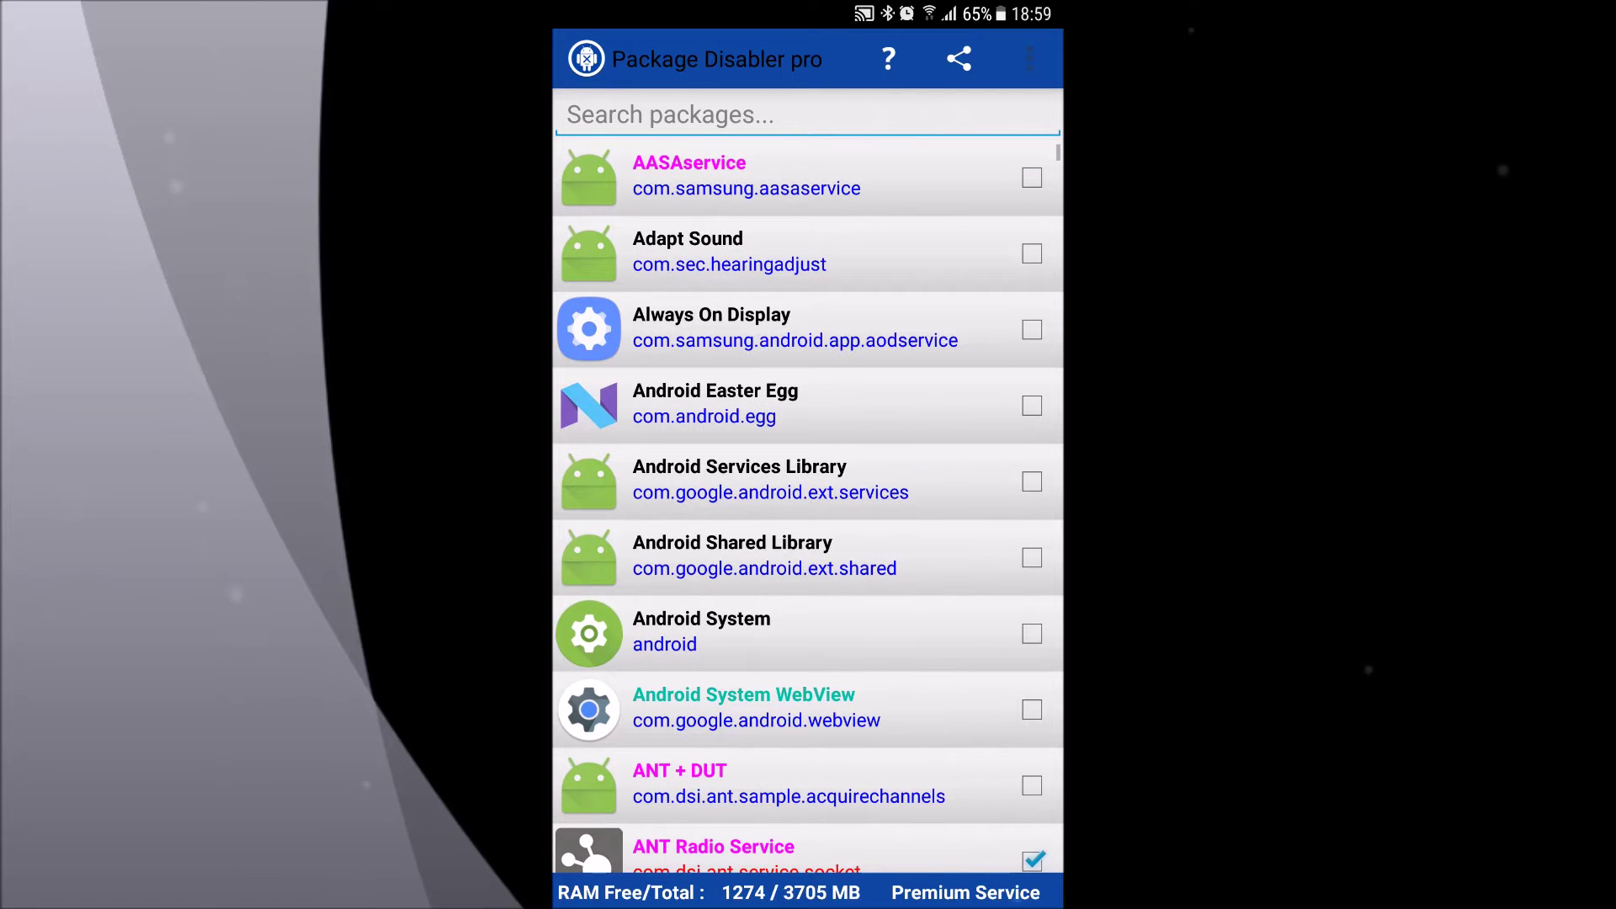
pyautogui.scroll(-5, 809, 505)
pyautogui.scroll(-1, 809, 505)
pyautogui.scroll(1, 808, 505)
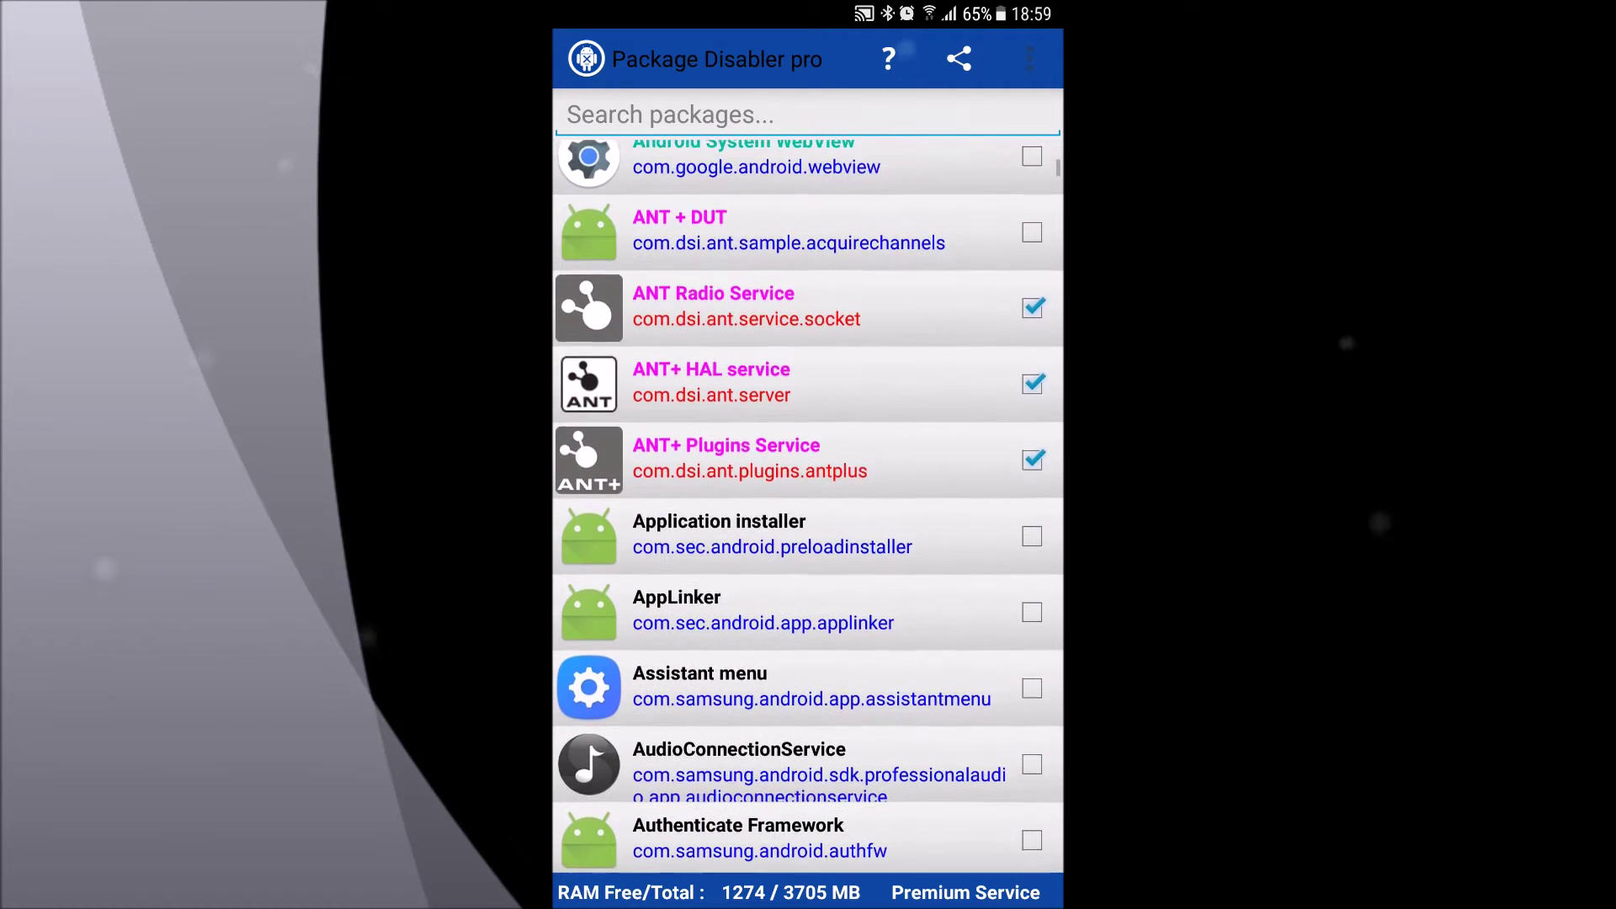
pyautogui.scroll(3, 808, 505)
pyautogui.scroll(-2, 808, 506)
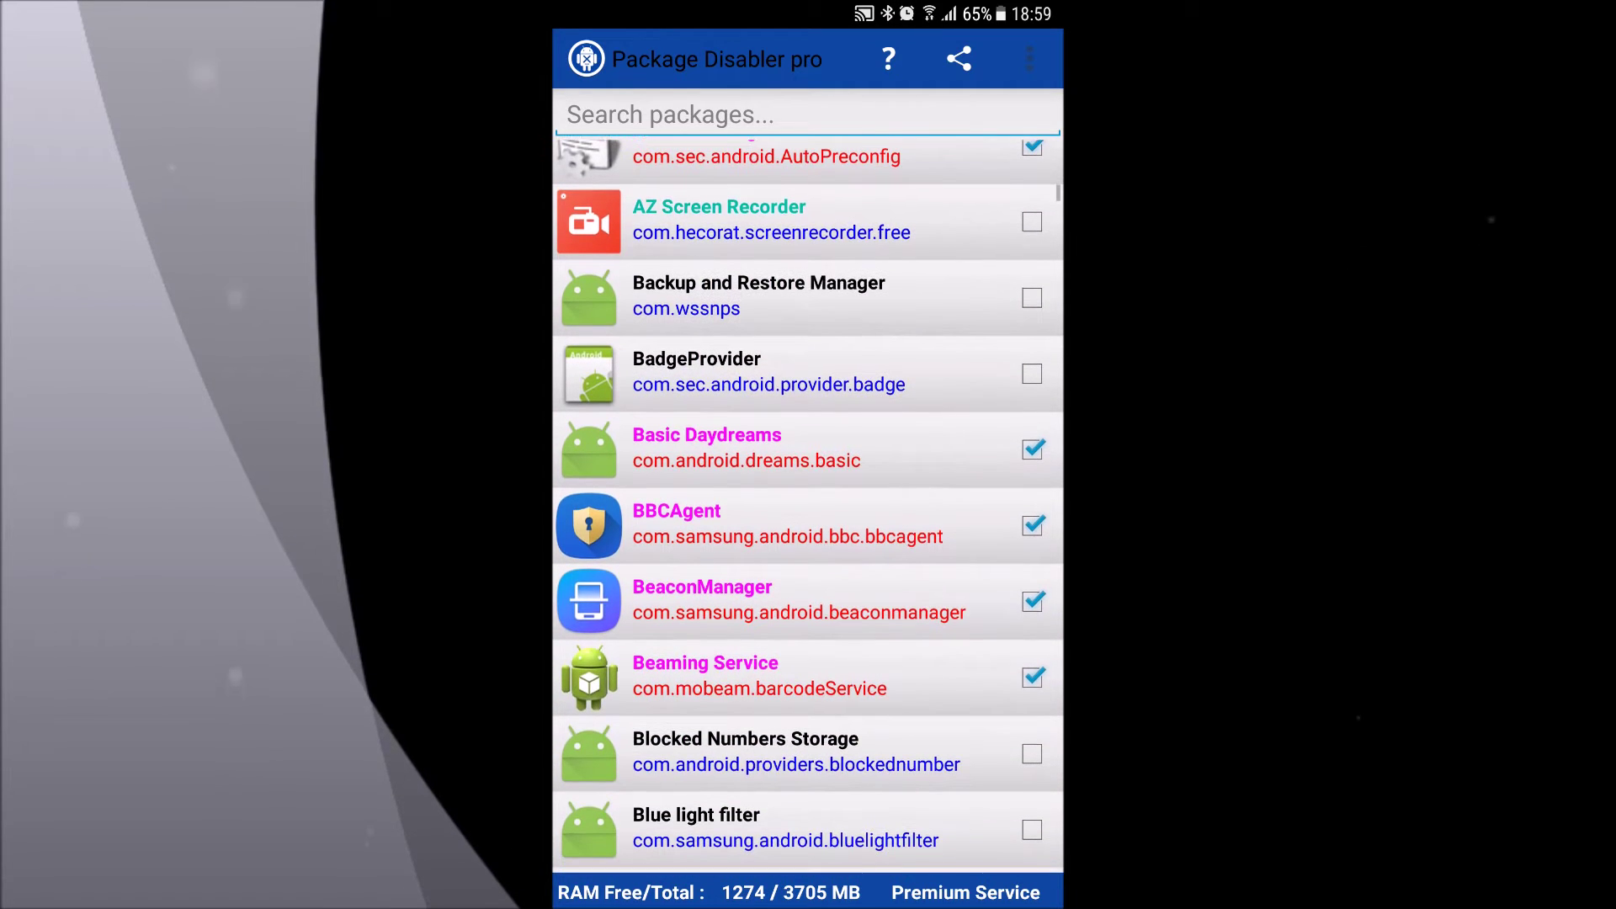
pyautogui.scroll(-1, 808, 505)
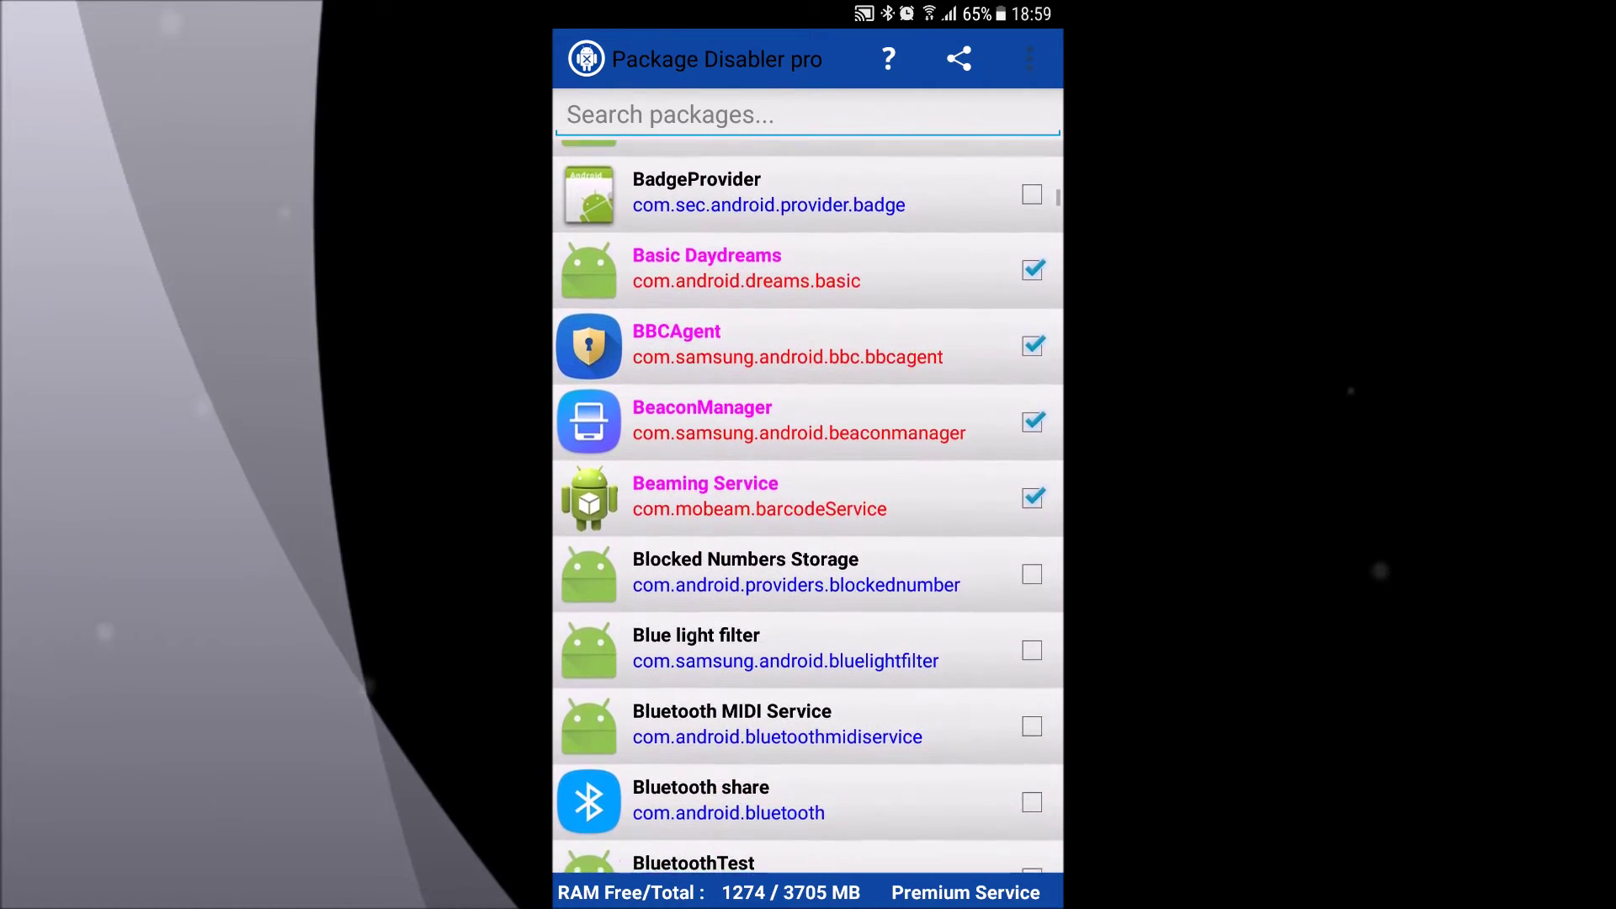
pyautogui.scroll(-3, 808, 505)
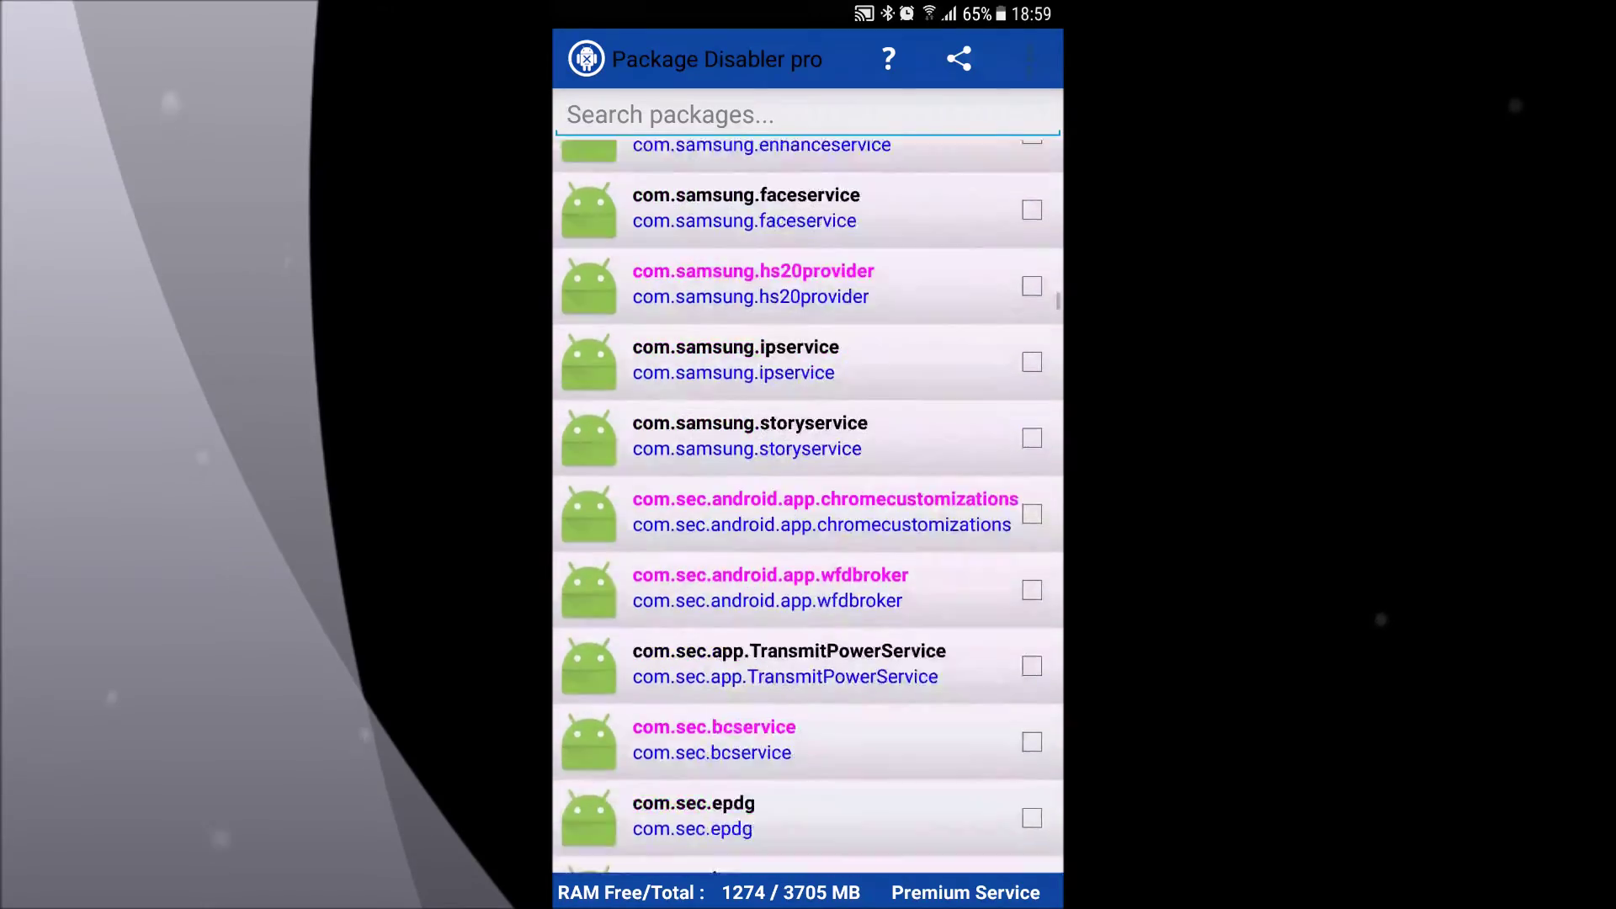
pyautogui.scroll(-15, 808, 505)
pyautogui.scroll(-15, 808, 506)
pyautogui.scroll(-12, 809, 505)
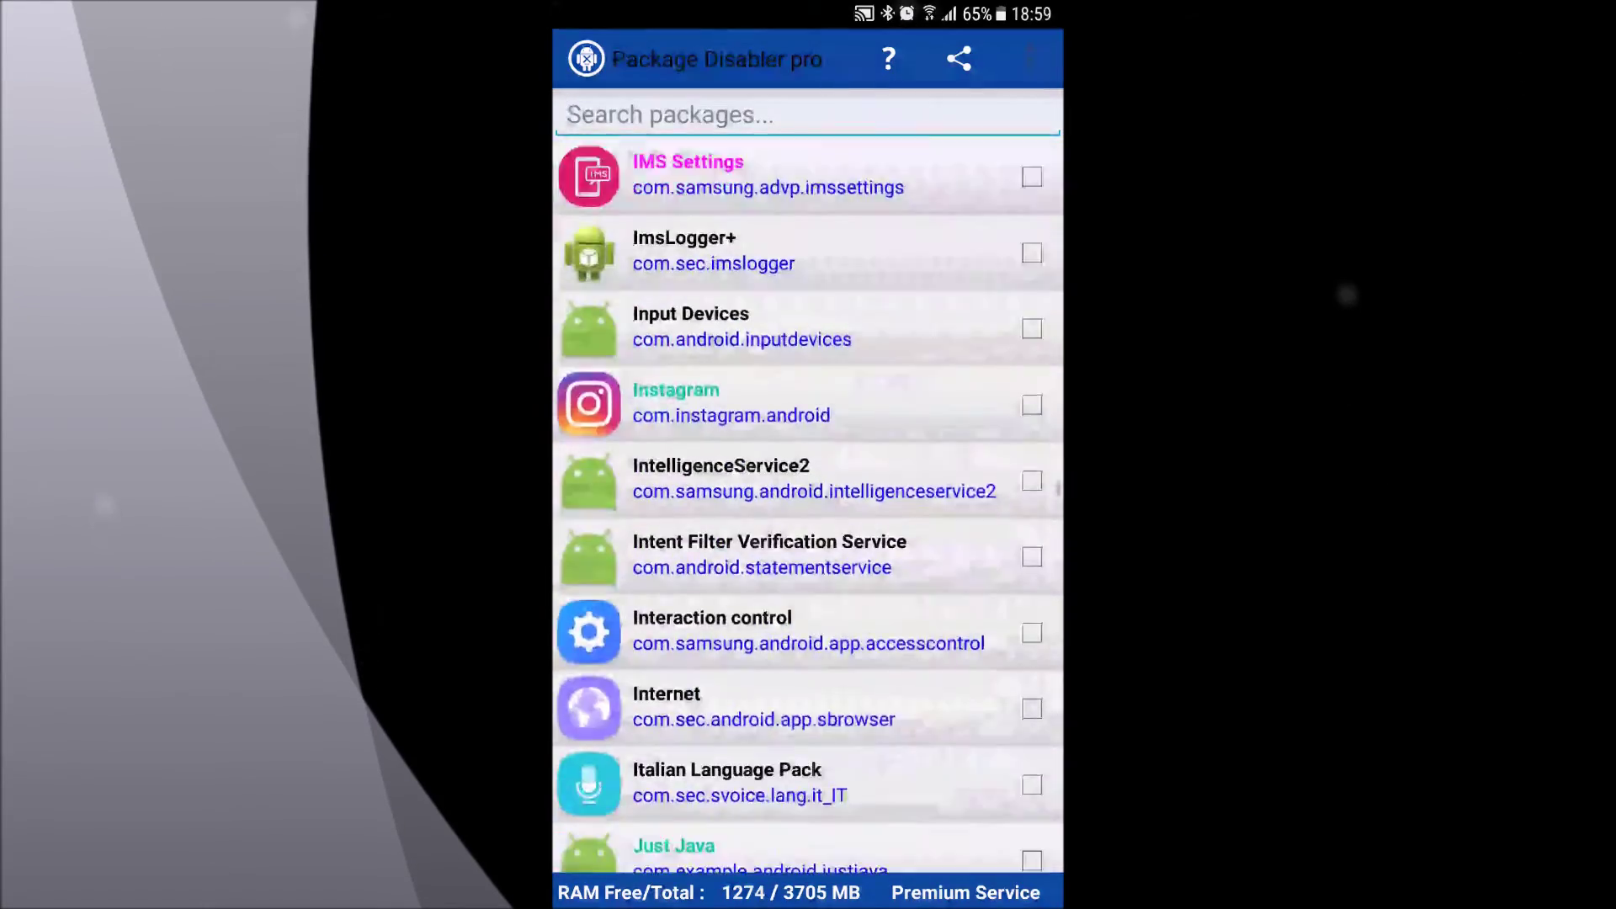
pyautogui.scroll(-4, 809, 505)
pyautogui.scroll(-10, 809, 506)
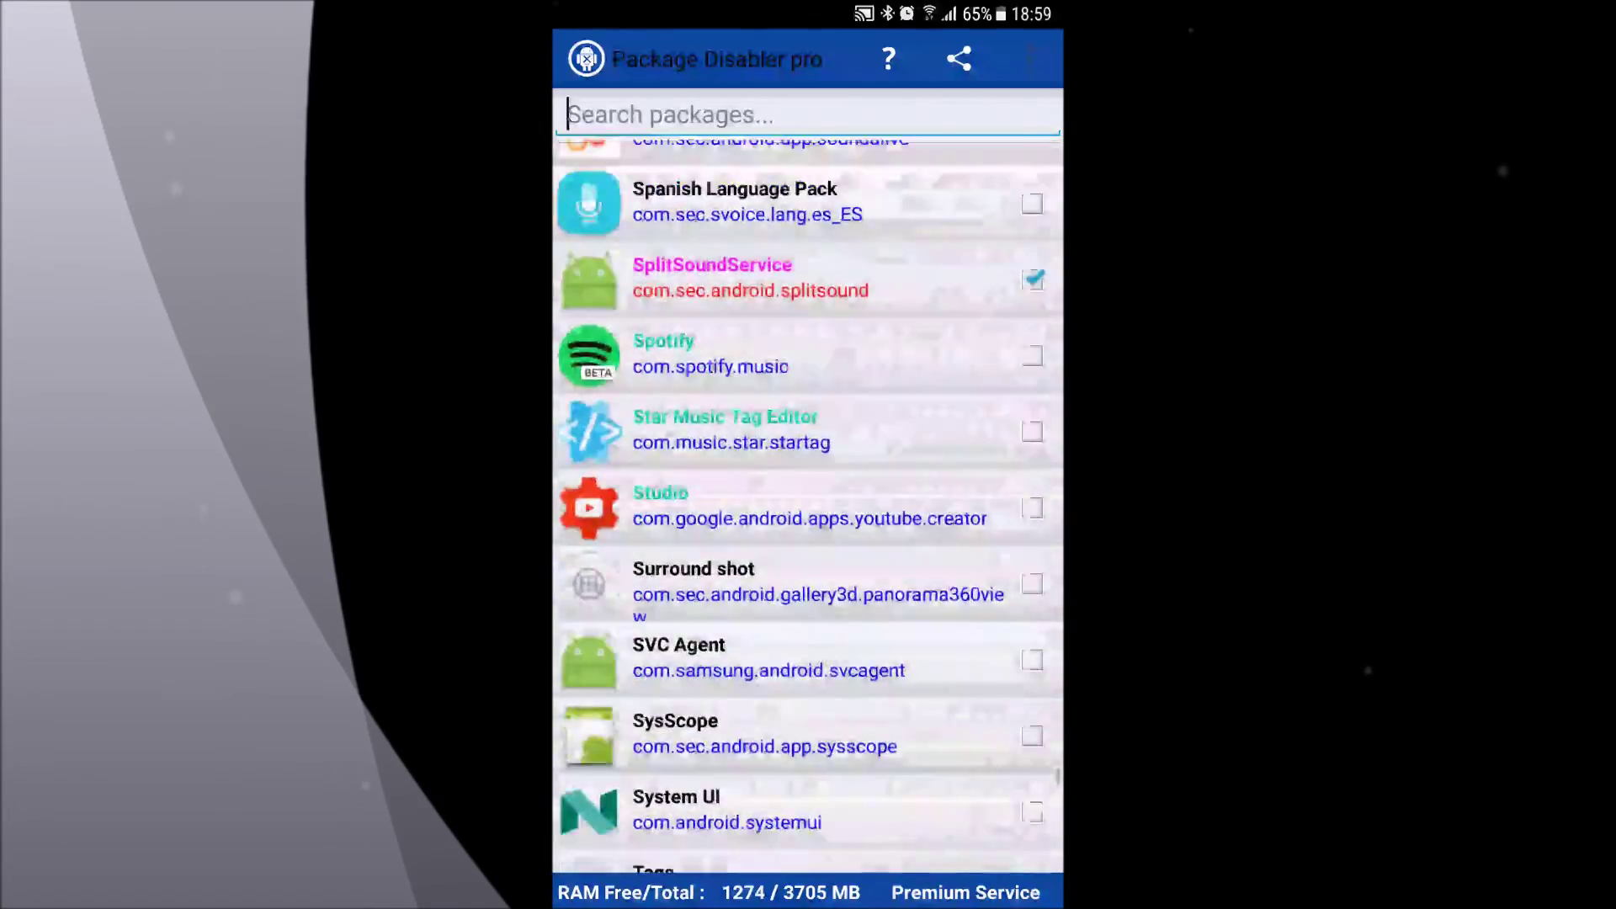
pyautogui.scroll(-8, 808, 506)
pyautogui.scroll(8, 808, 506)
pyautogui.scroll(5, 808, 505)
pyautogui.scroll(4, 809, 505)
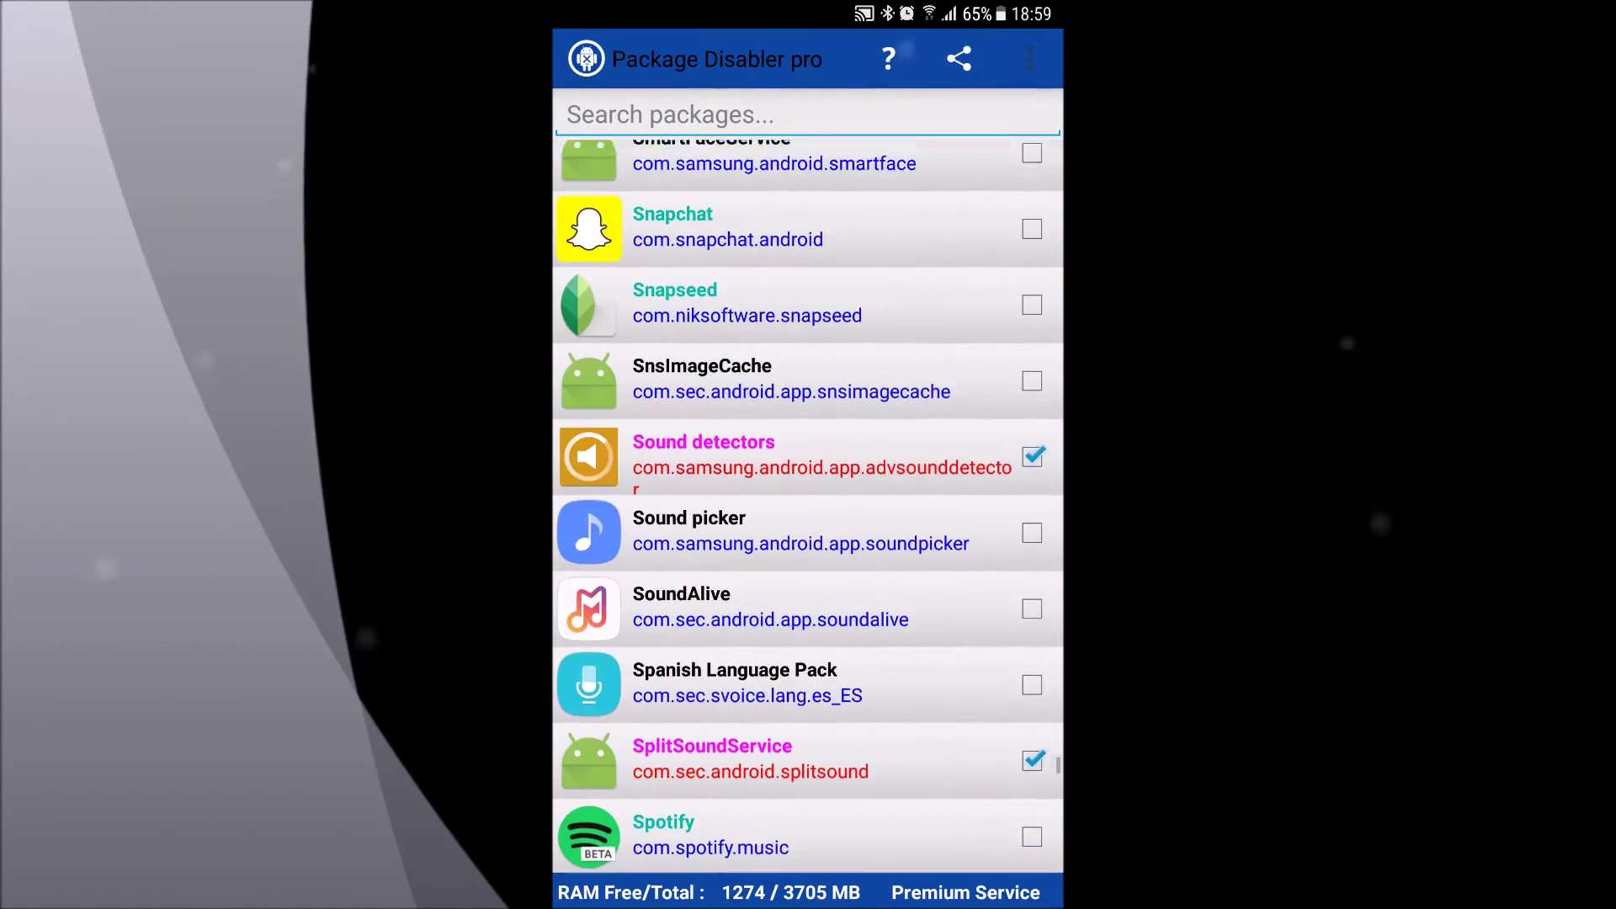
pyautogui.scroll(2, 809, 505)
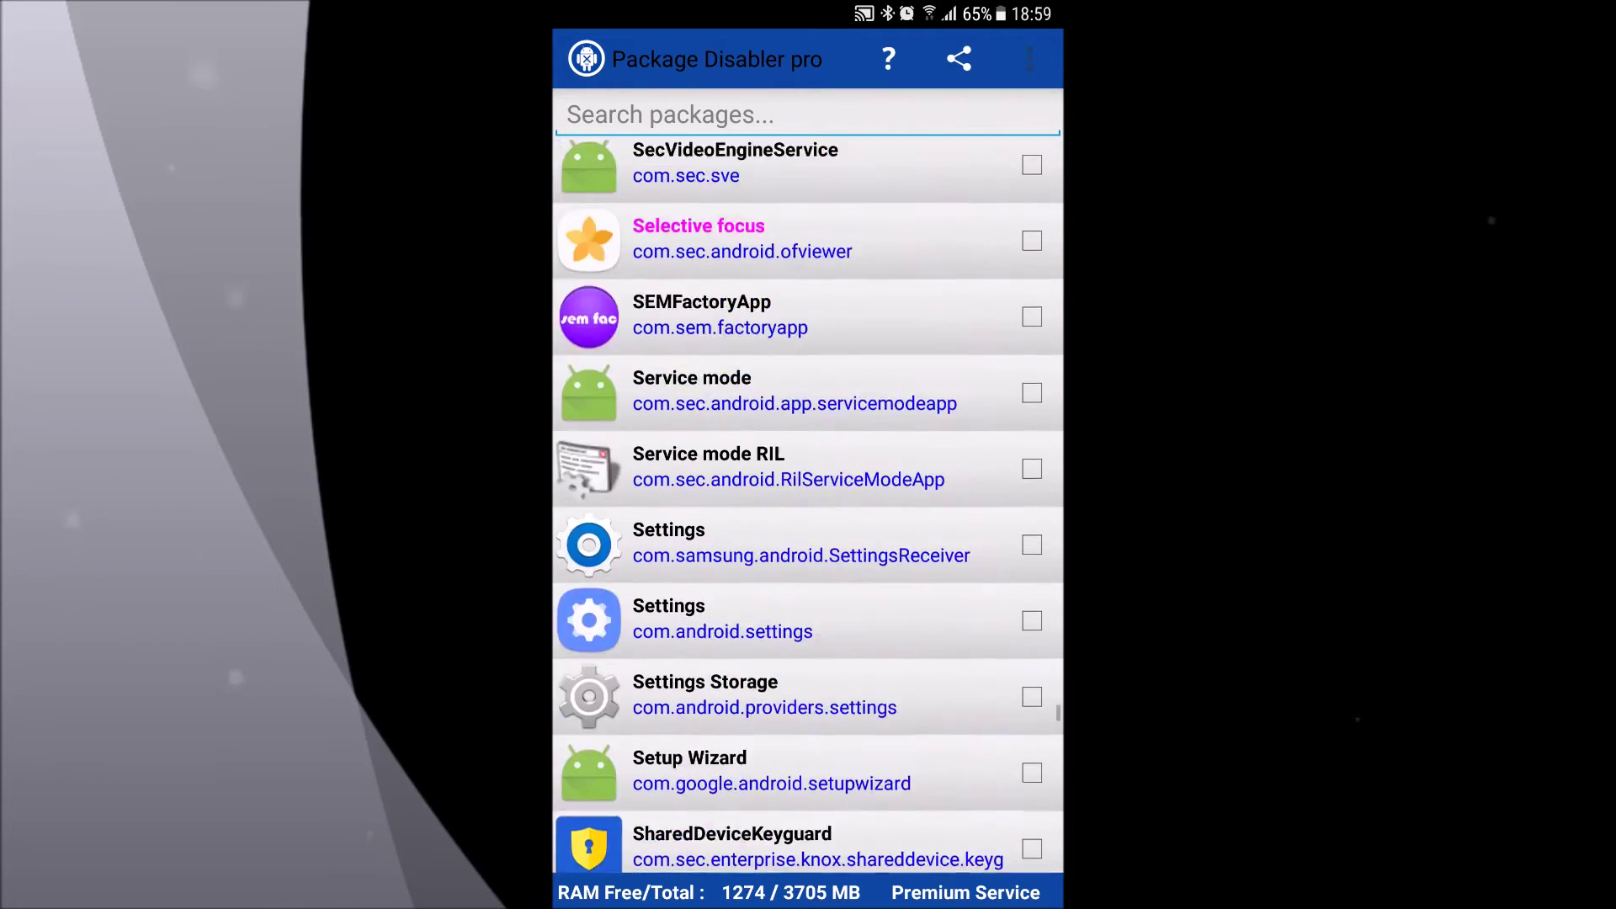
pyautogui.scroll(4, 809, 505)
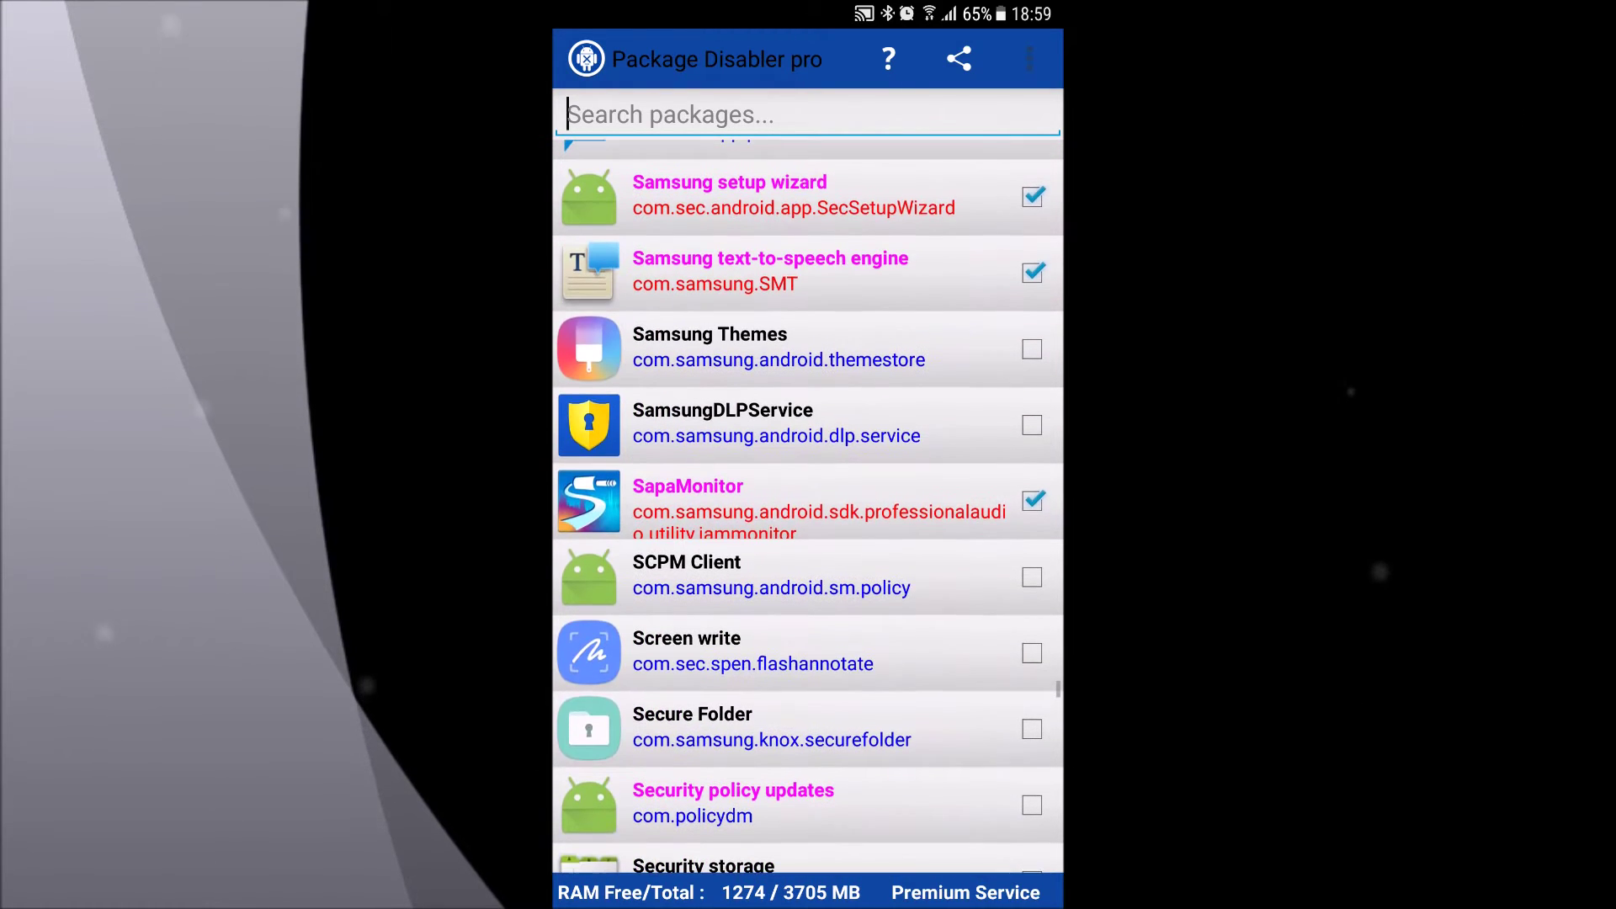
pyautogui.scroll(3, 809, 506)
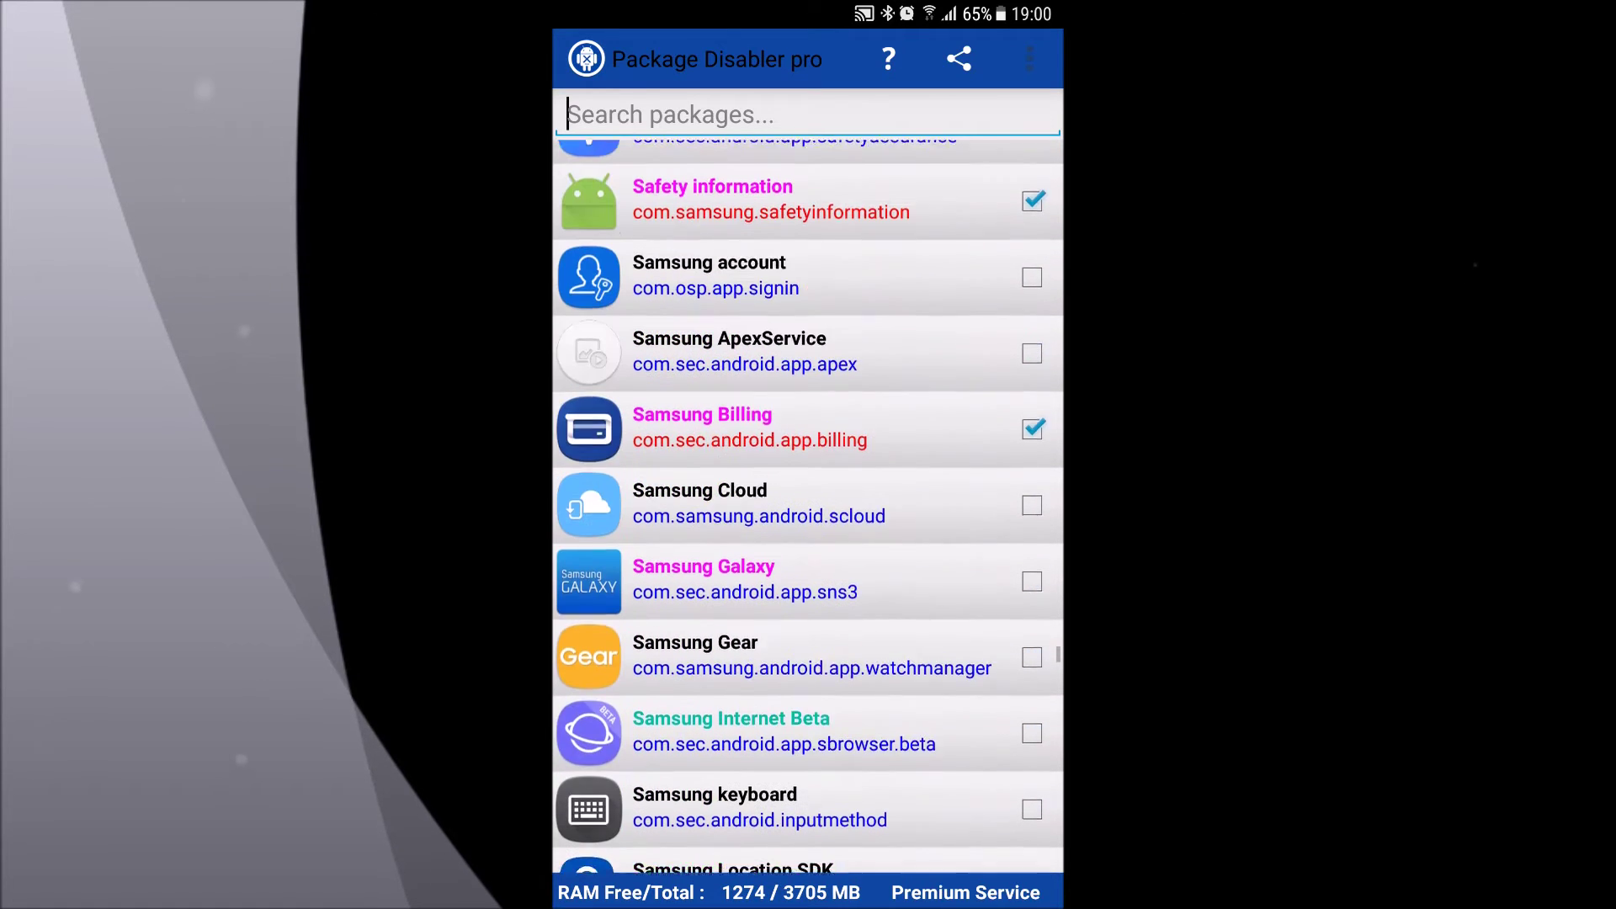
pyautogui.moveTo(808, 5)
pyautogui.mouseDown()
pyautogui.moveTo(808, 623)
pyautogui.moveTo(808, 51)
pyautogui.mouseUp()
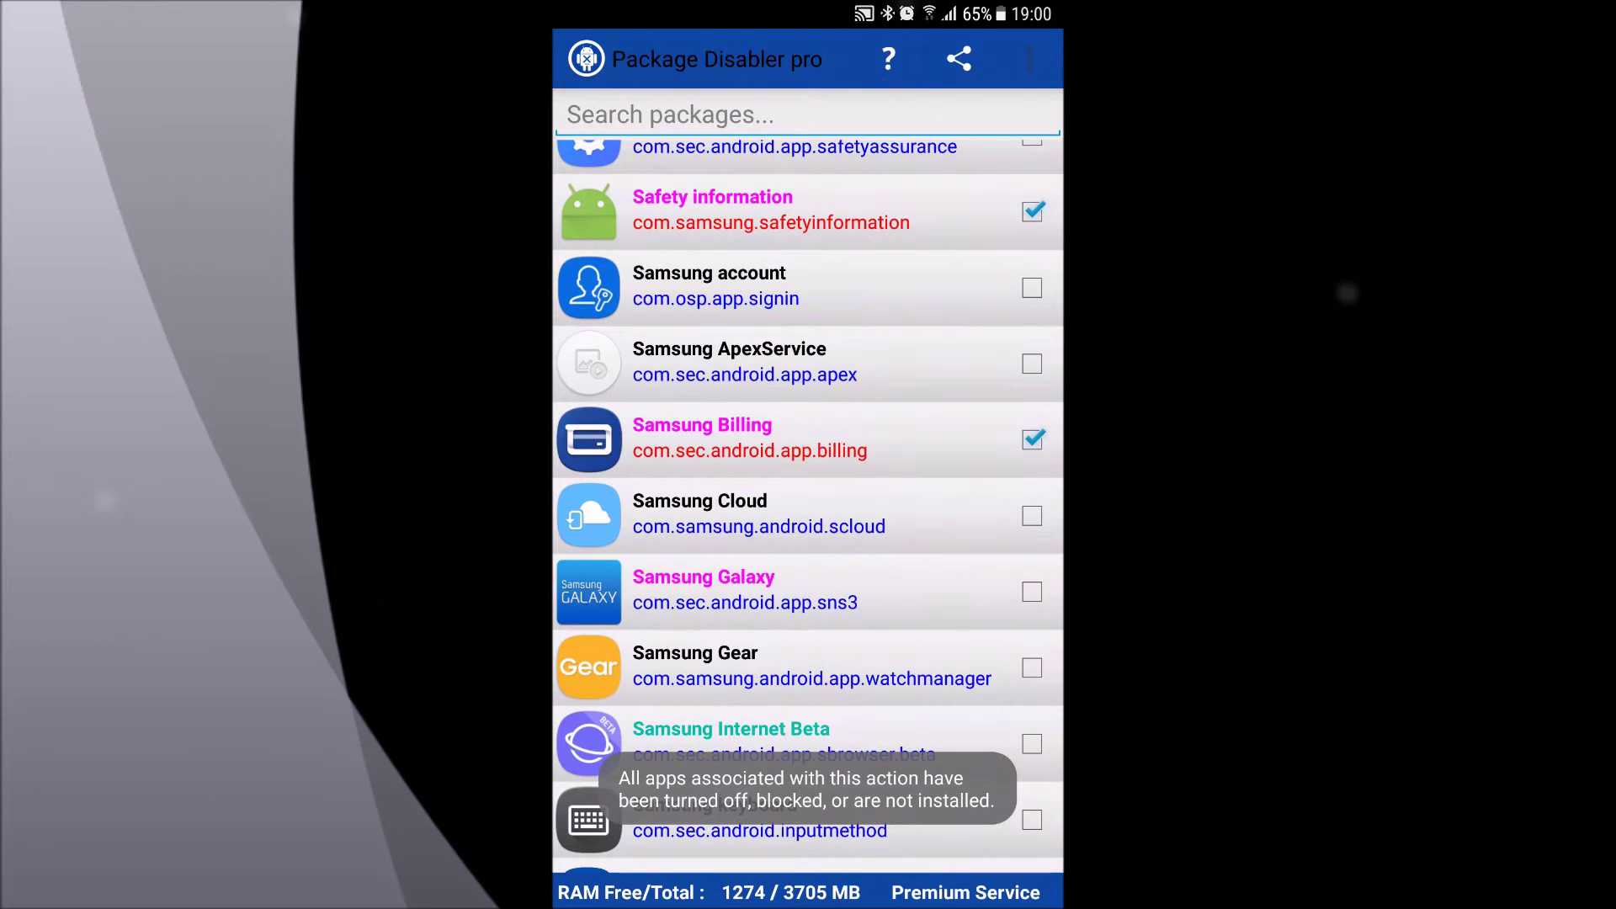
# - Pull down the notification shade over the package list and dismiss it
pyautogui.scroll(-1, 809, 505)
pyautogui.scroll(4, 808, 505)
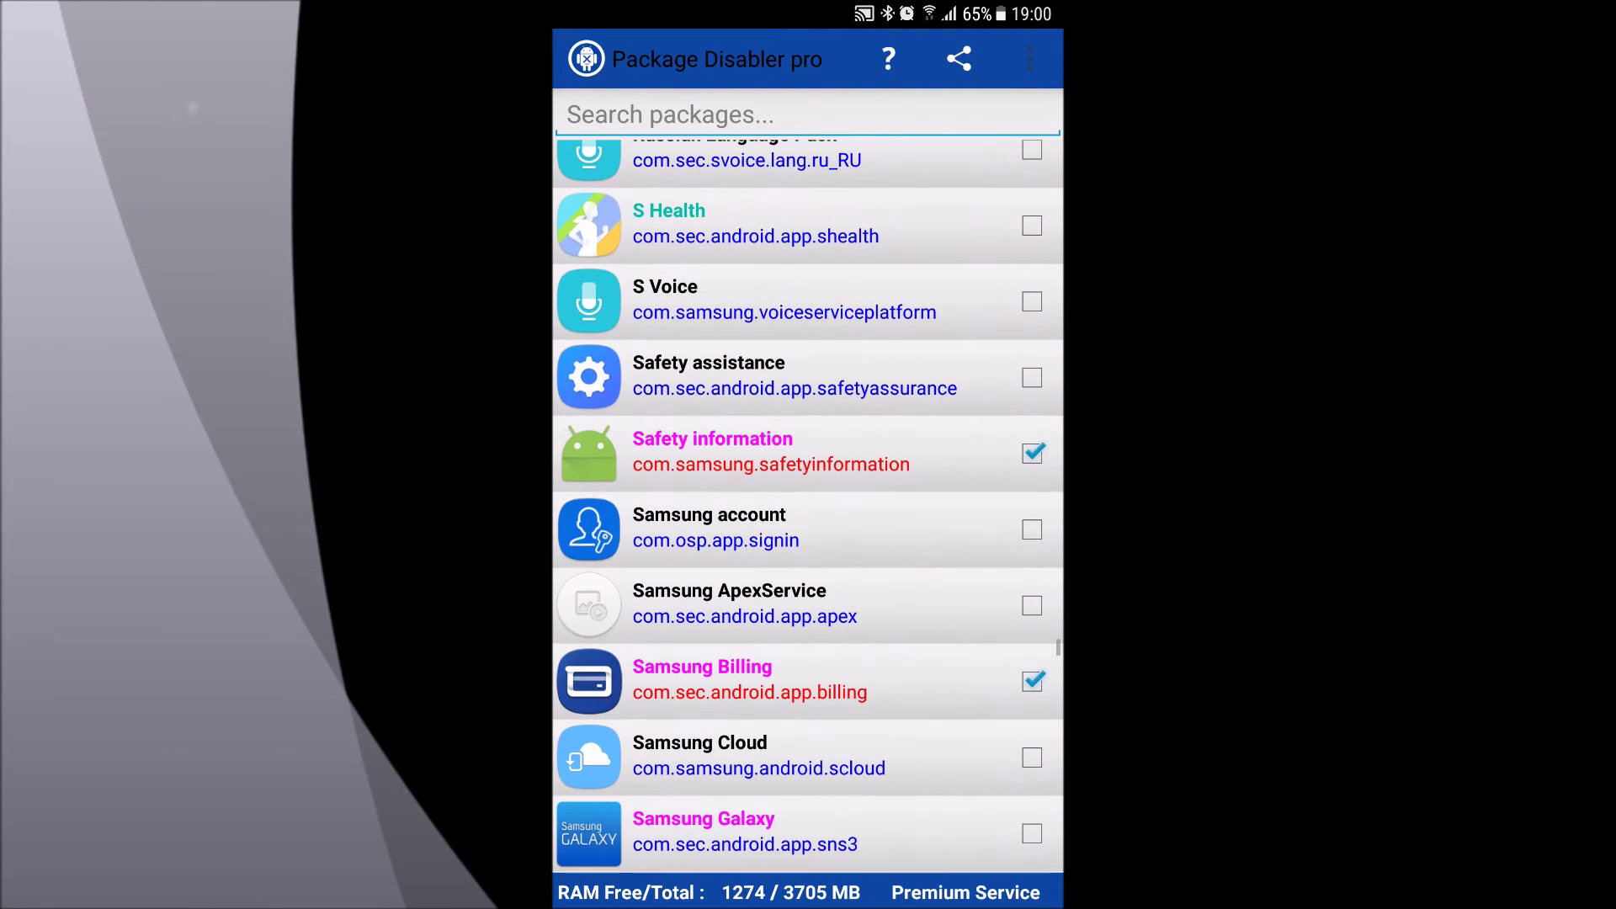
pyautogui.scroll(2, 808, 505)
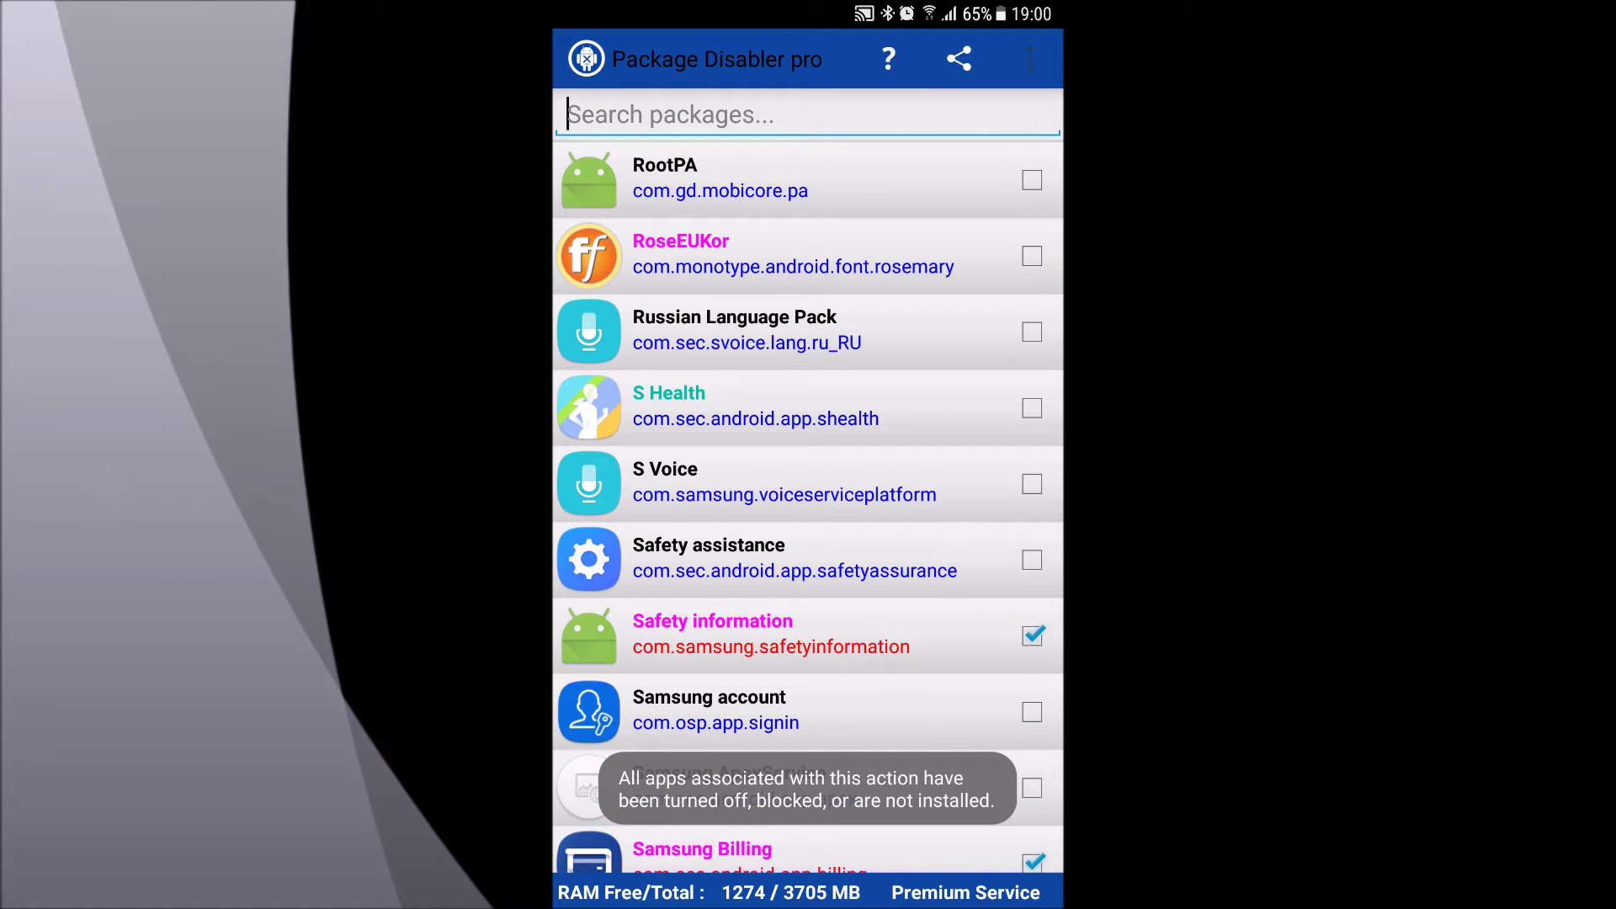
pyautogui.scroll(7, 809, 506)
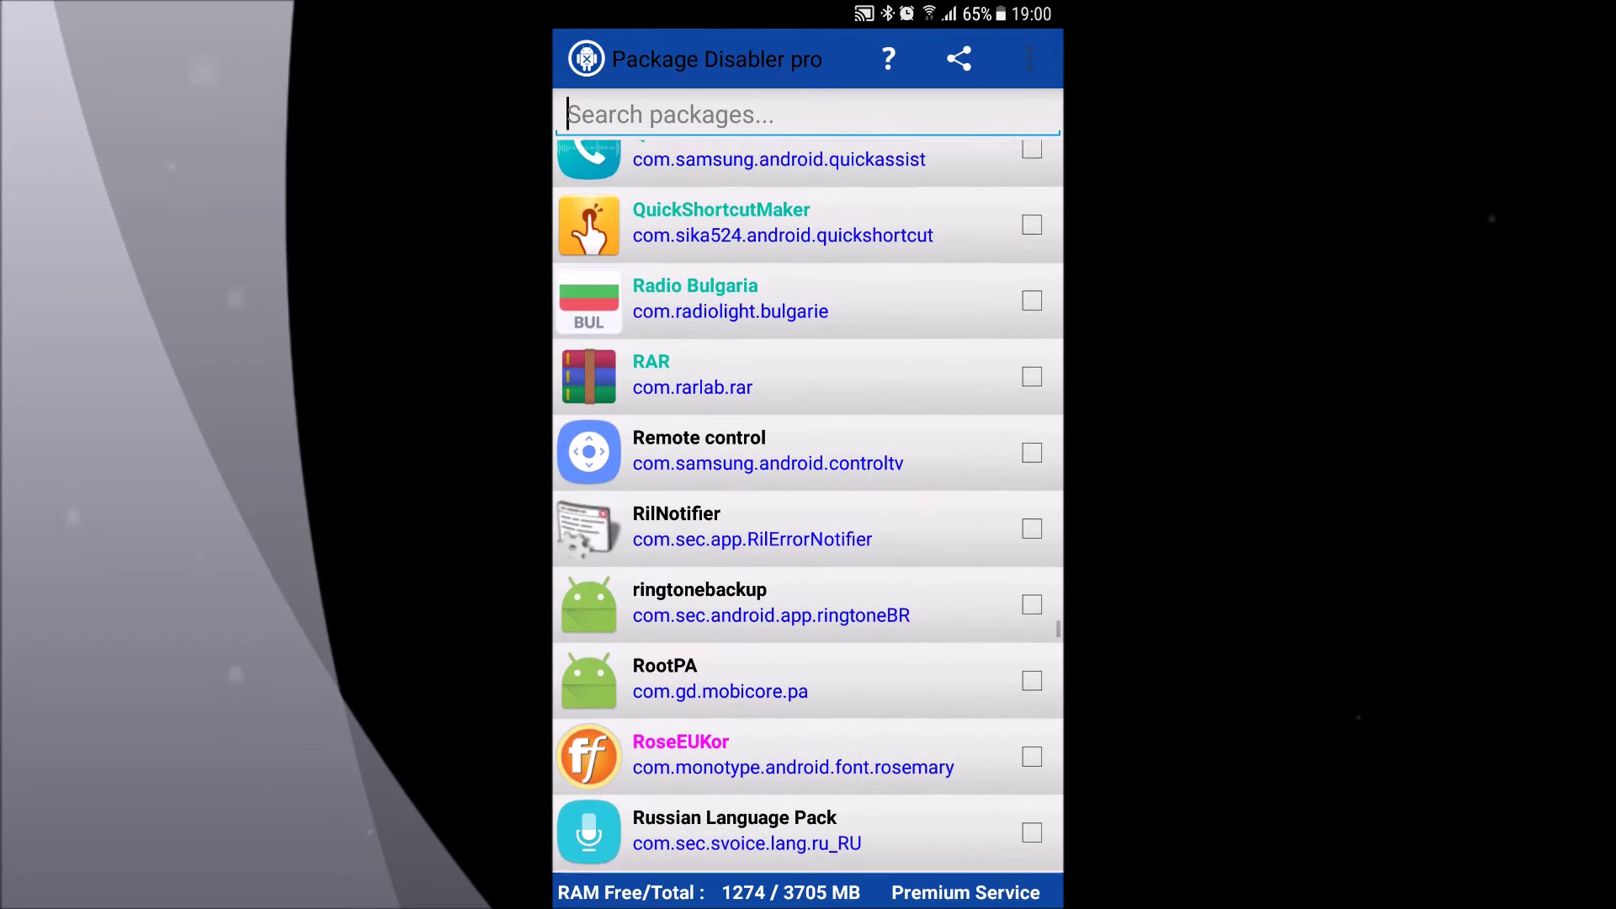
pyautogui.scroll(-3, 808, 506)
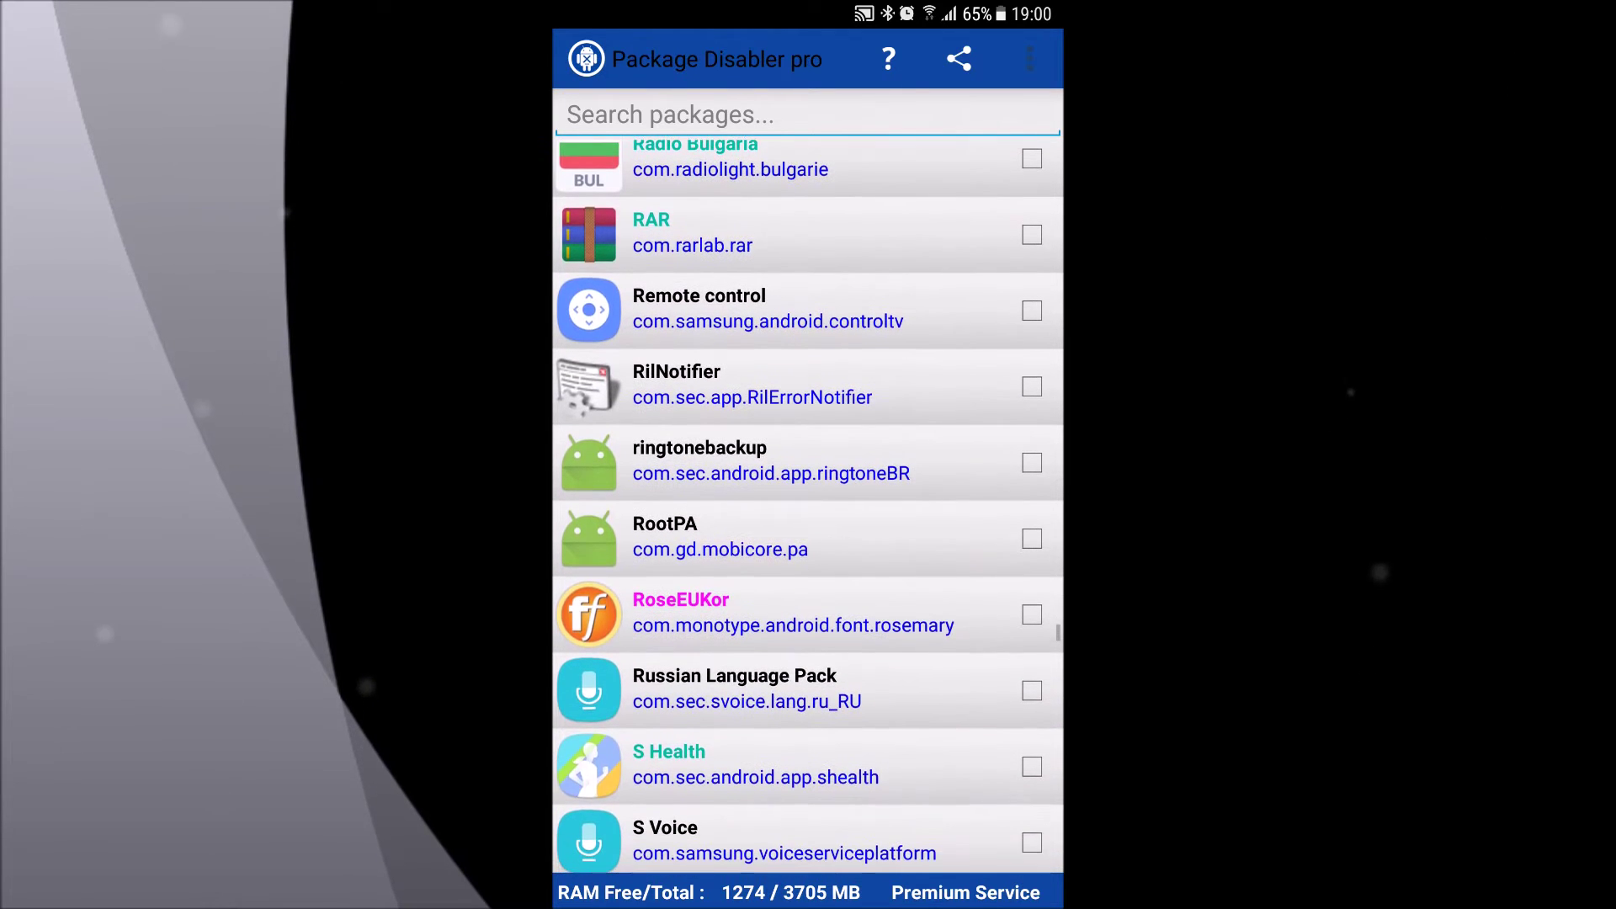
# - Filter the packages by 'search', fixing the typo, so only Google App shows
pyautogui.write('sea')
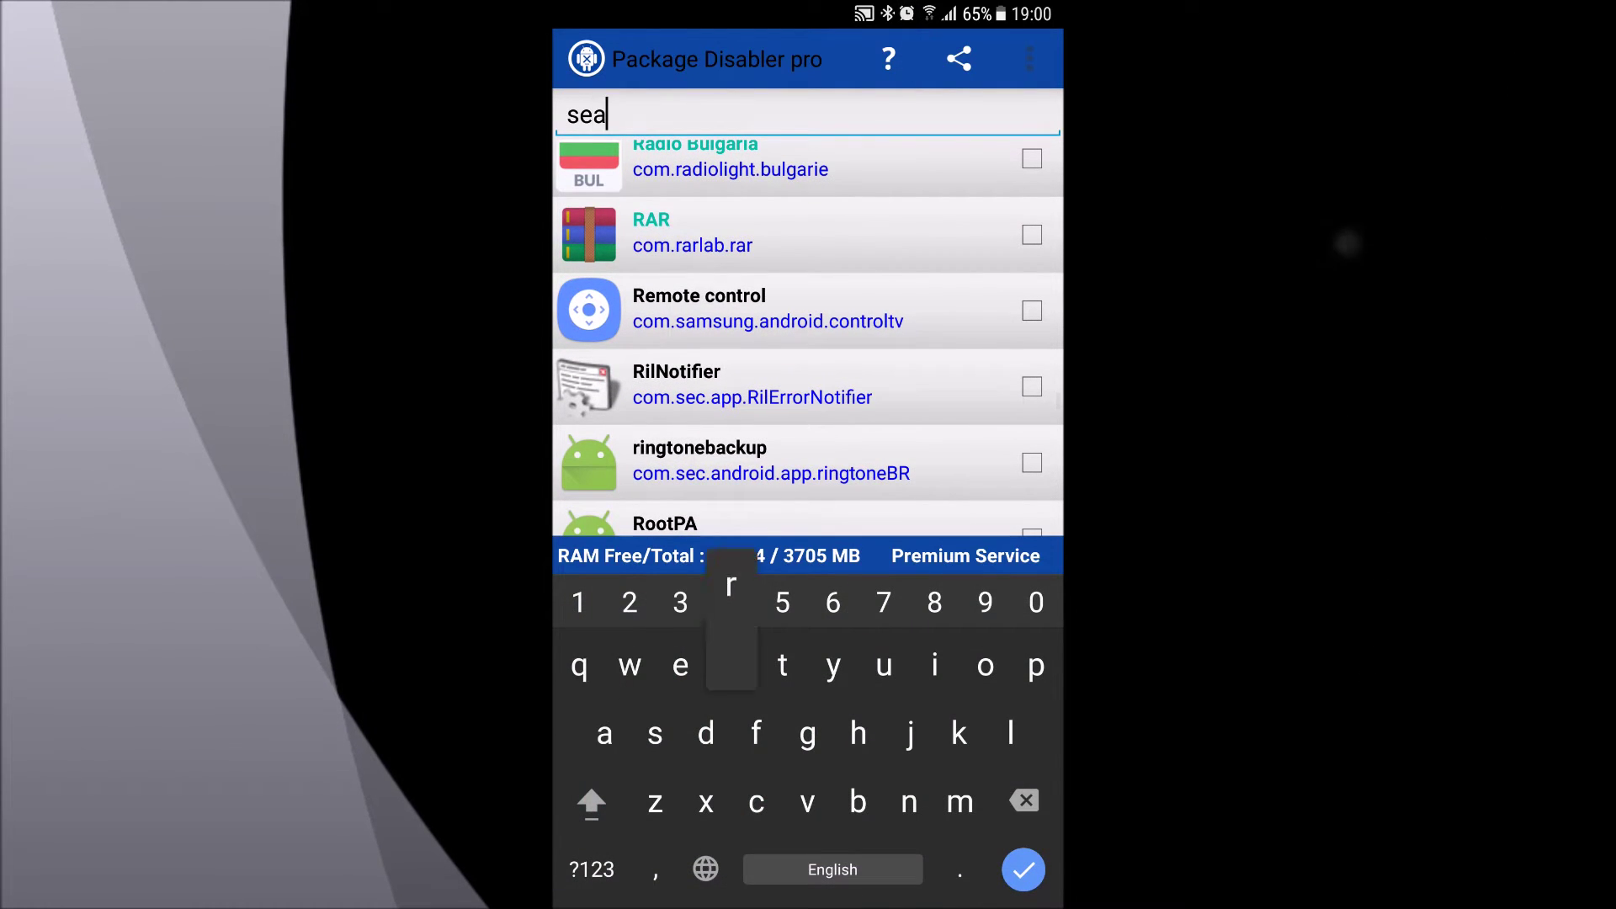
pyautogui.write('rxh')
pyautogui.press('BackSpace')
pyautogui.press('BackSpace')
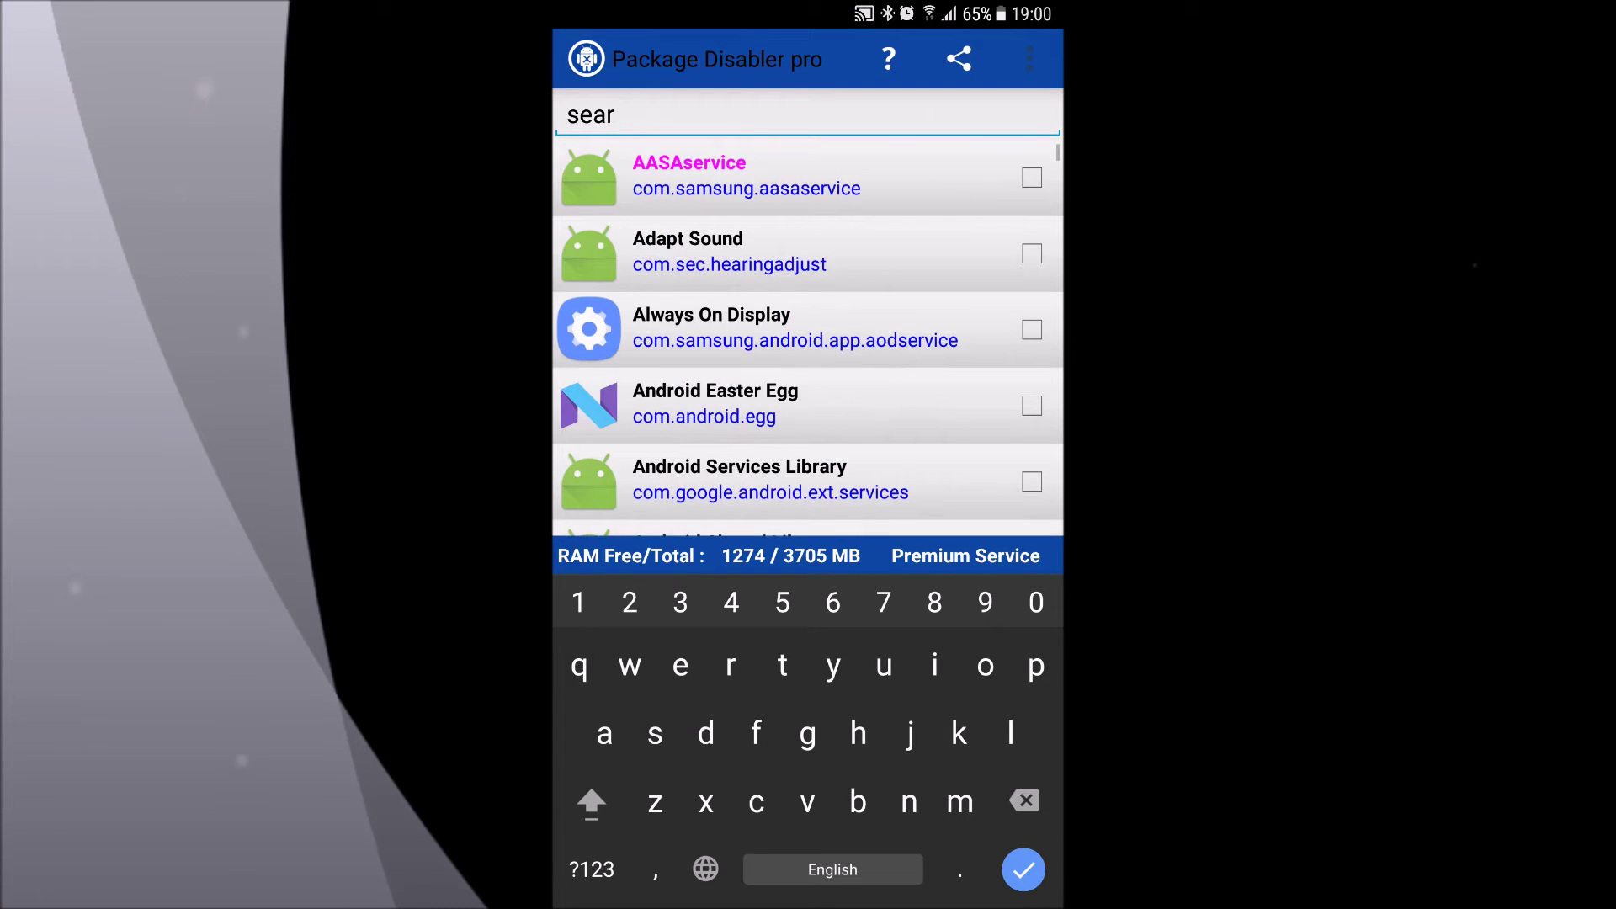
pyautogui.write('ch')
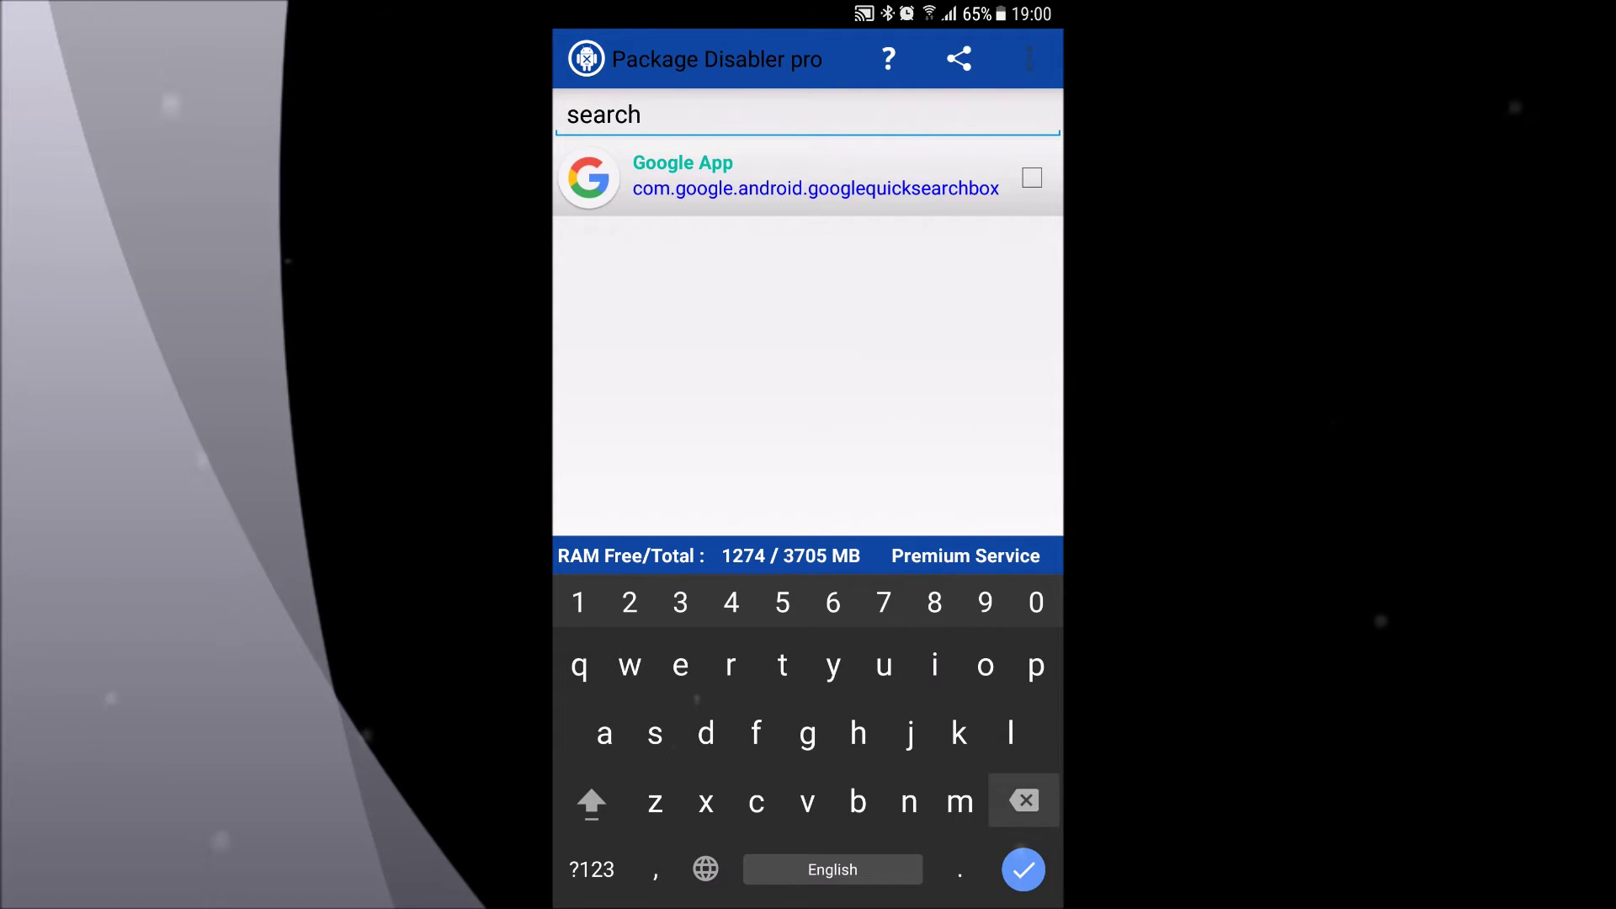
pyautogui.press('BackSpace')
pyautogui.press('BackSpace')
pyautogui.press('BackSpace')
# - Clear the package search and scroll through the full package list
pyautogui.press('Escape')
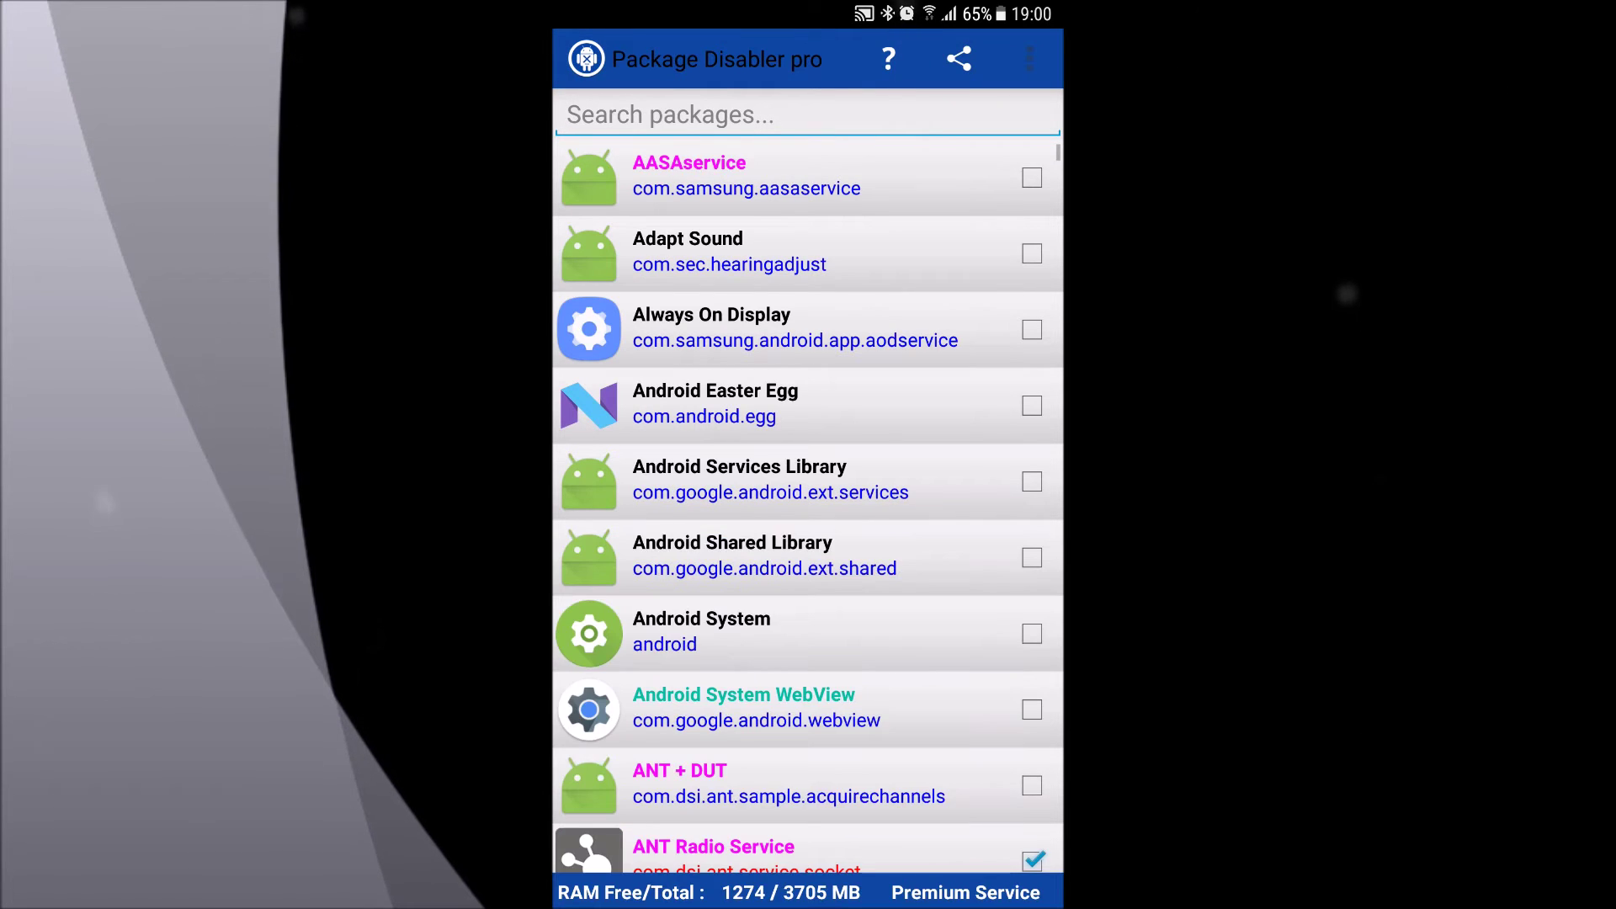
pyautogui.click(1029, 58)
pyautogui.press('Escape')
pyautogui.scroll(-10, 808, 505)
pyautogui.scroll(-10, 808, 506)
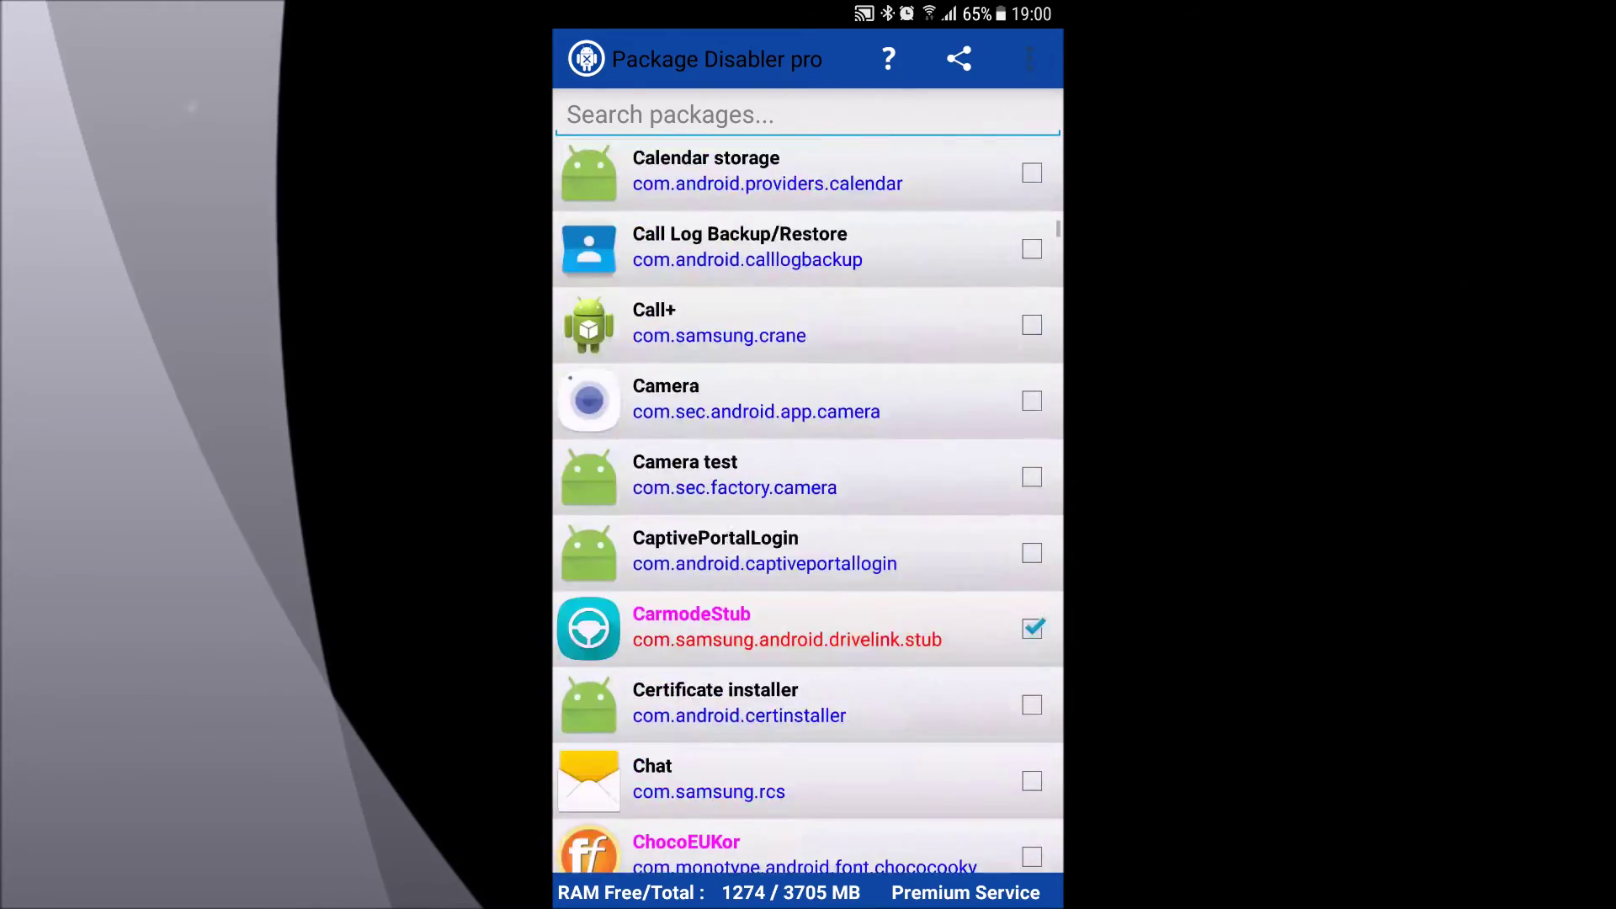
pyautogui.scroll(-5, 808, 505)
pyautogui.scroll(-2, 808, 505)
pyautogui.scroll(-20, 808, 505)
pyautogui.scroll(20, 808, 505)
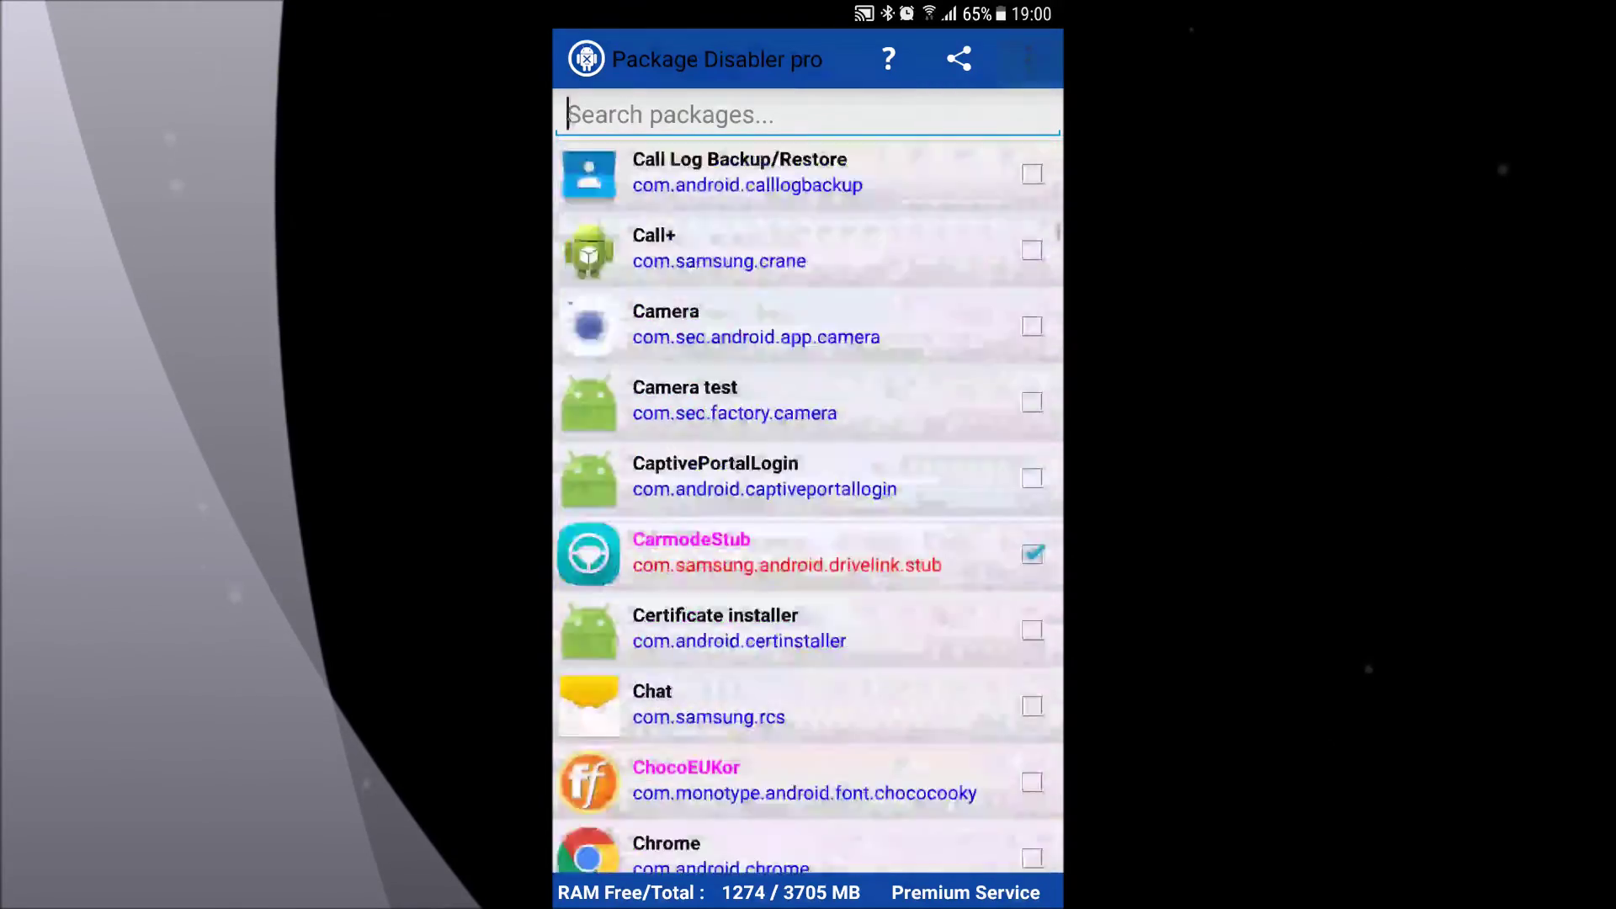
pyautogui.scroll(10, 808, 506)
pyautogui.scroll(7, 808, 505)
pyautogui.scroll(4, 808, 505)
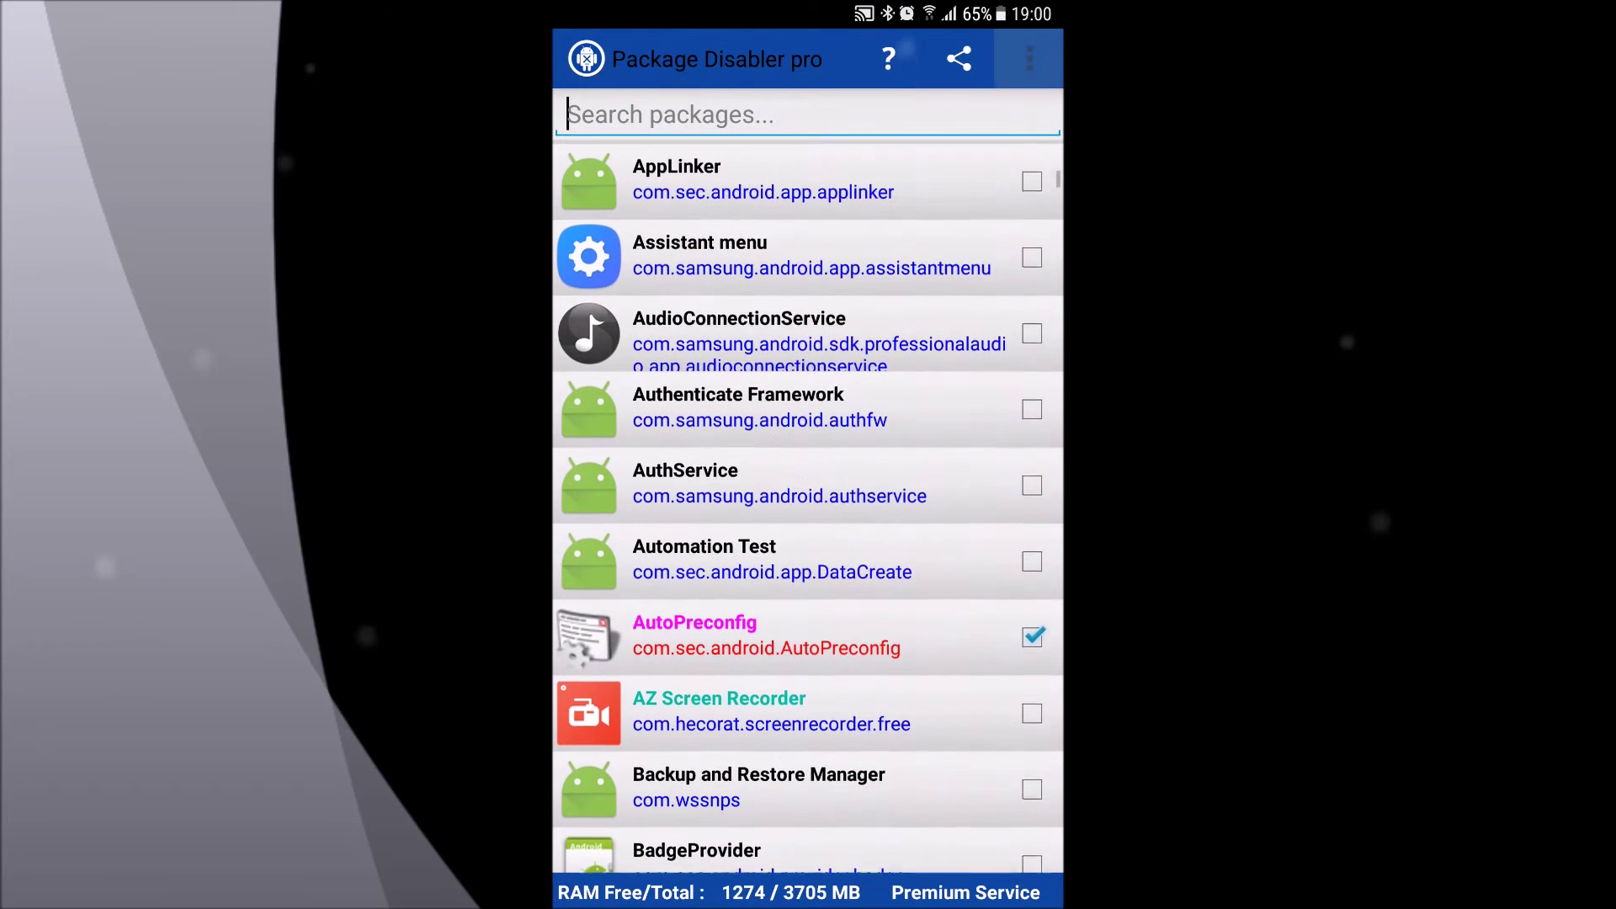
# - Choose Disable all Bloatware from the ⋮ menu, cancel once, then choose it again
pyautogui.click(1029, 58)
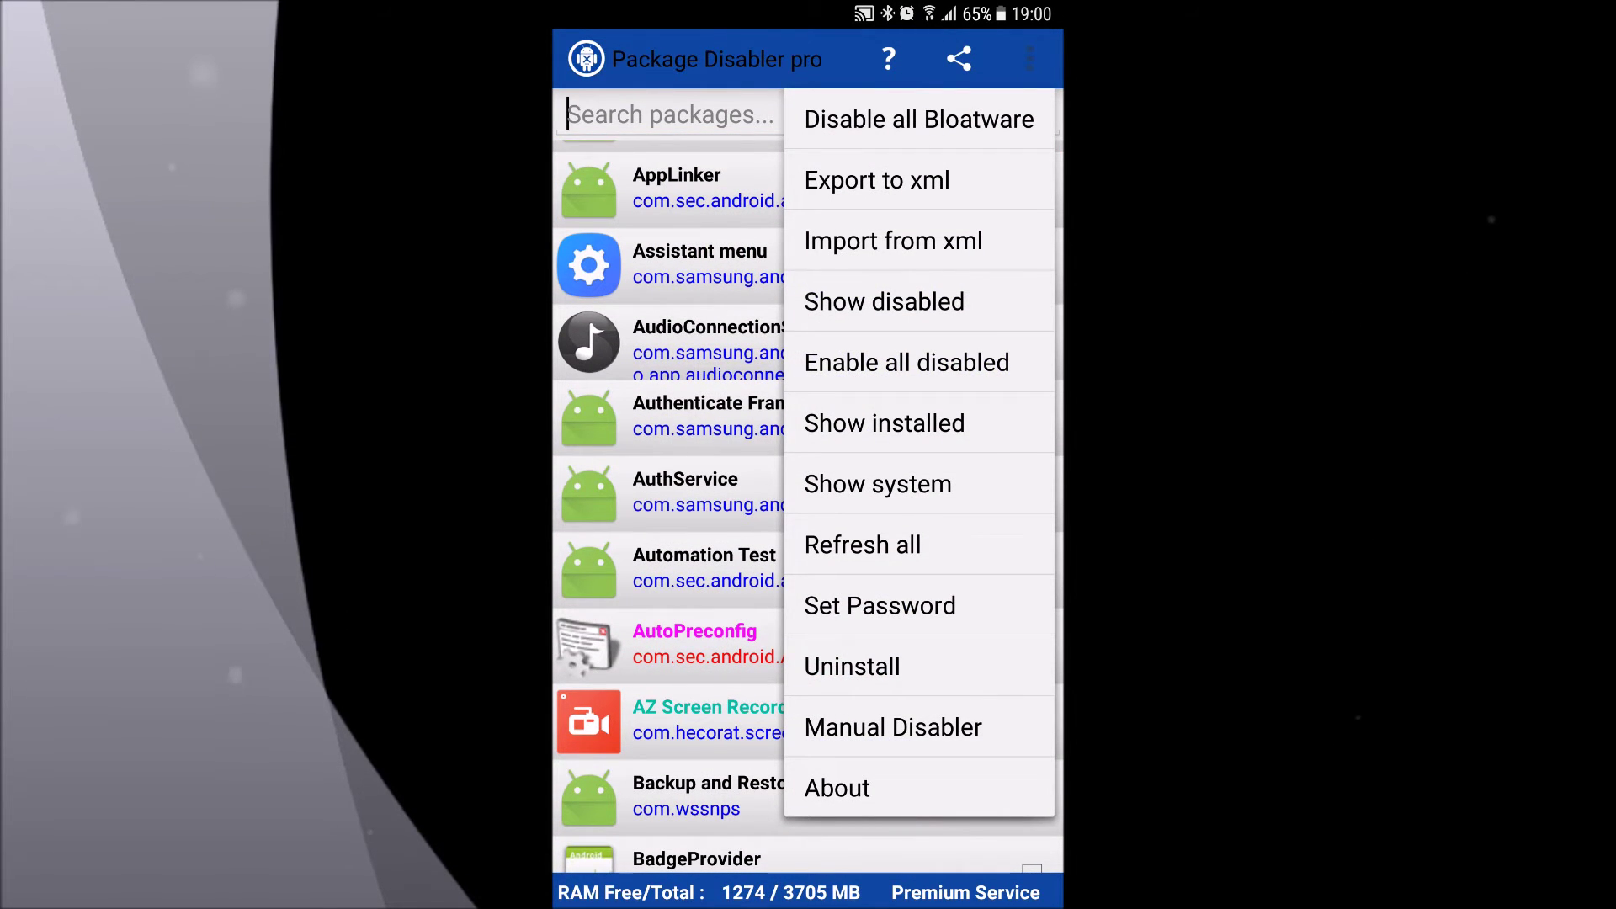
pyautogui.click(920, 120)
pyautogui.click(702, 546)
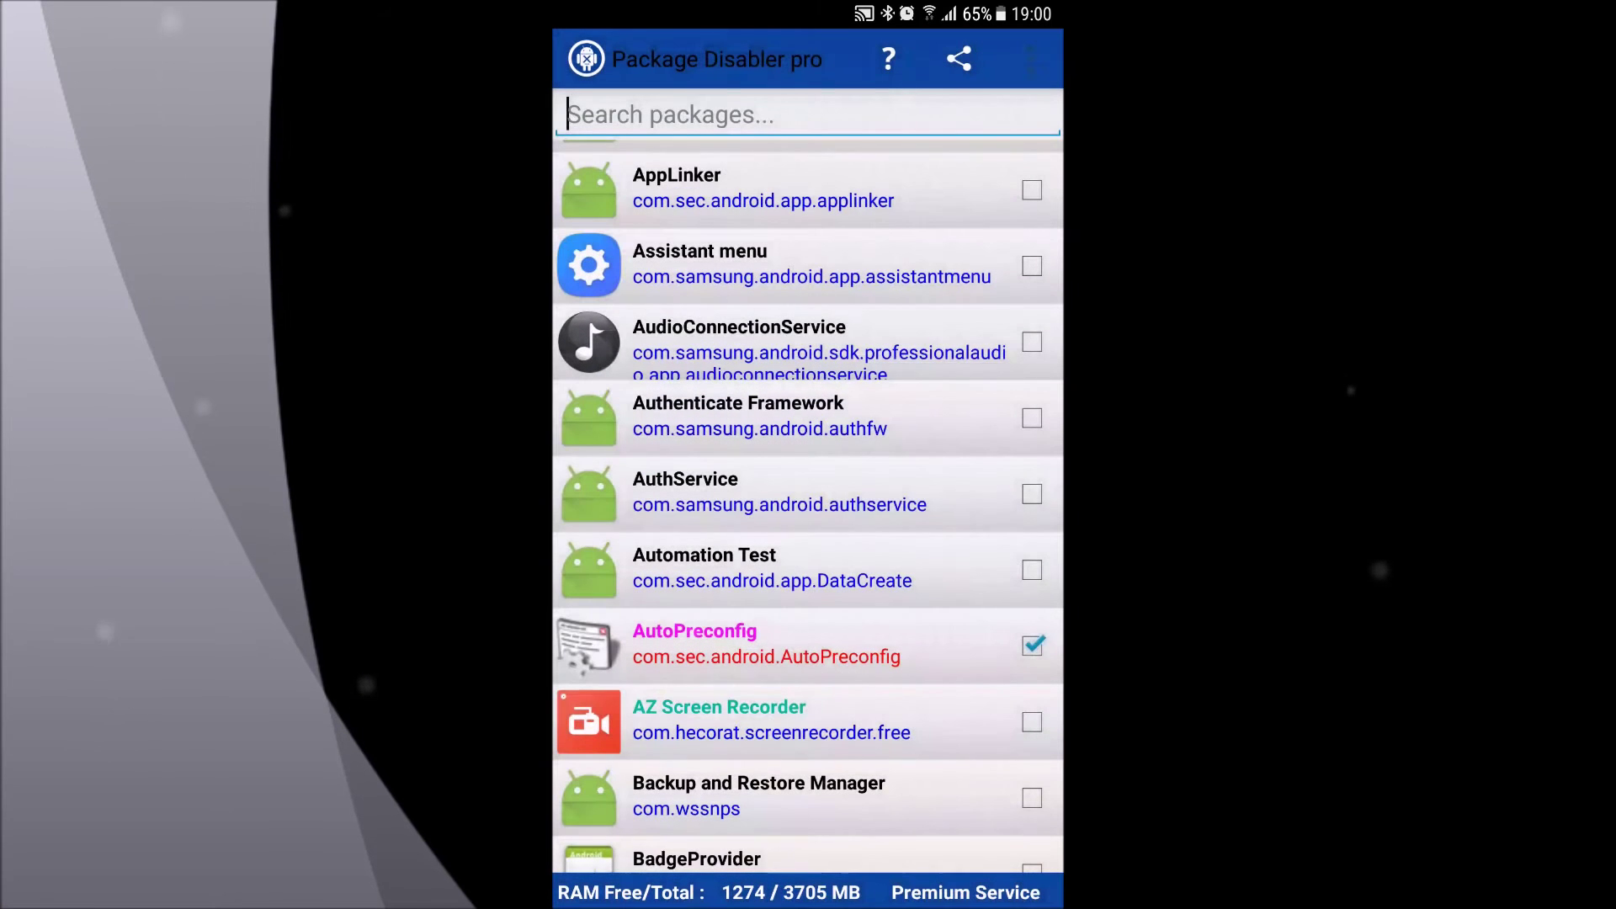
pyautogui.scroll(-1, 808, 647)
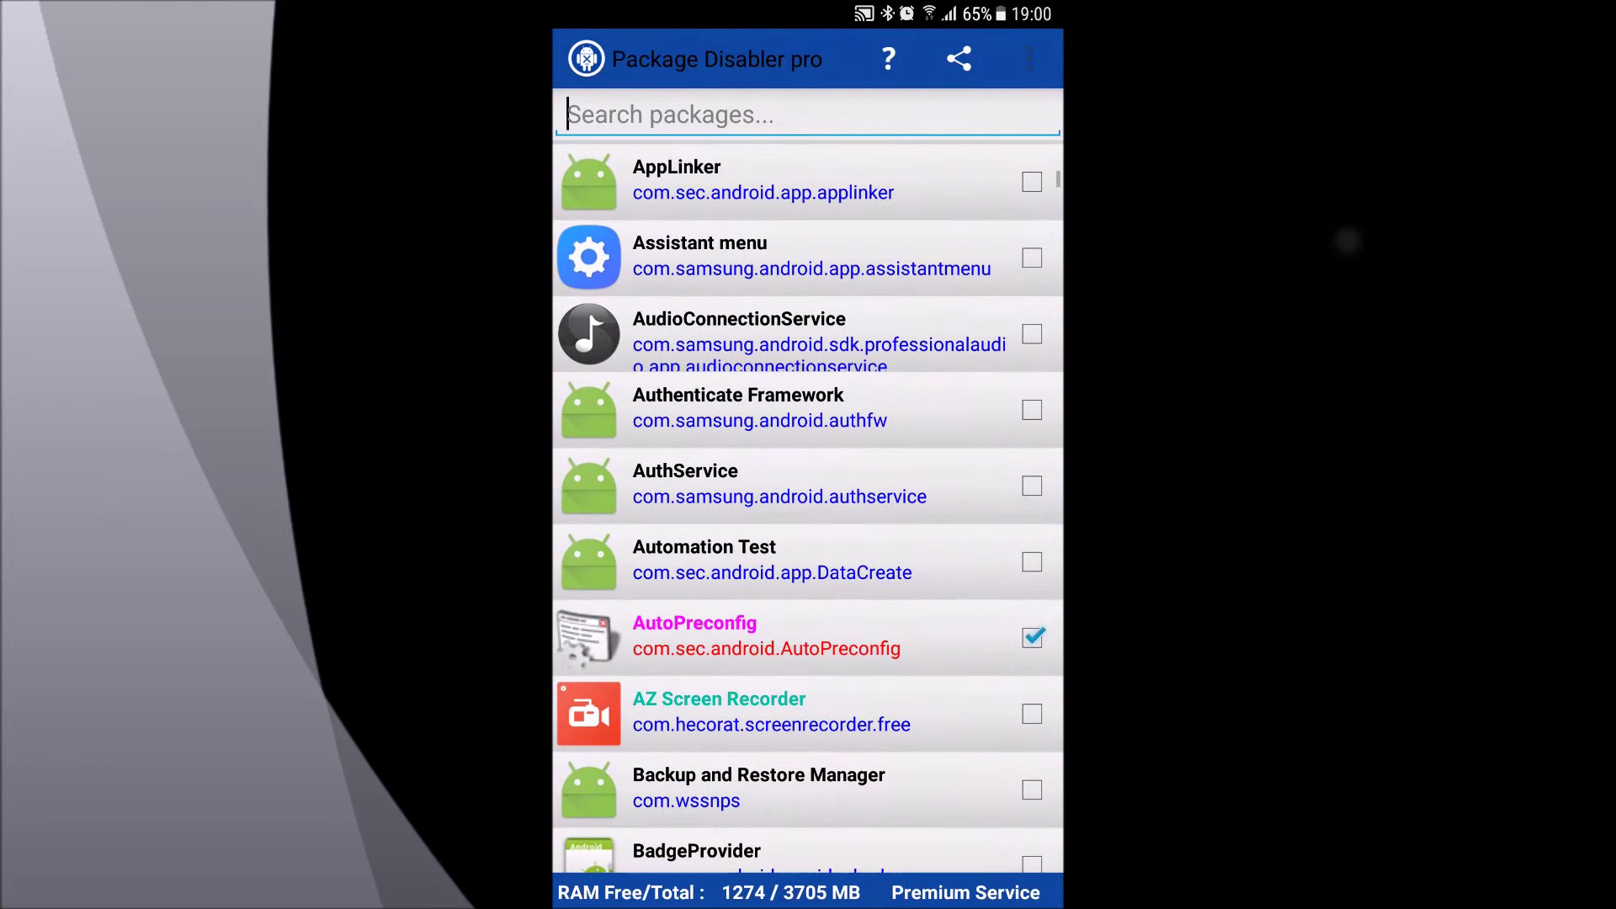
pyautogui.click(1030, 59)
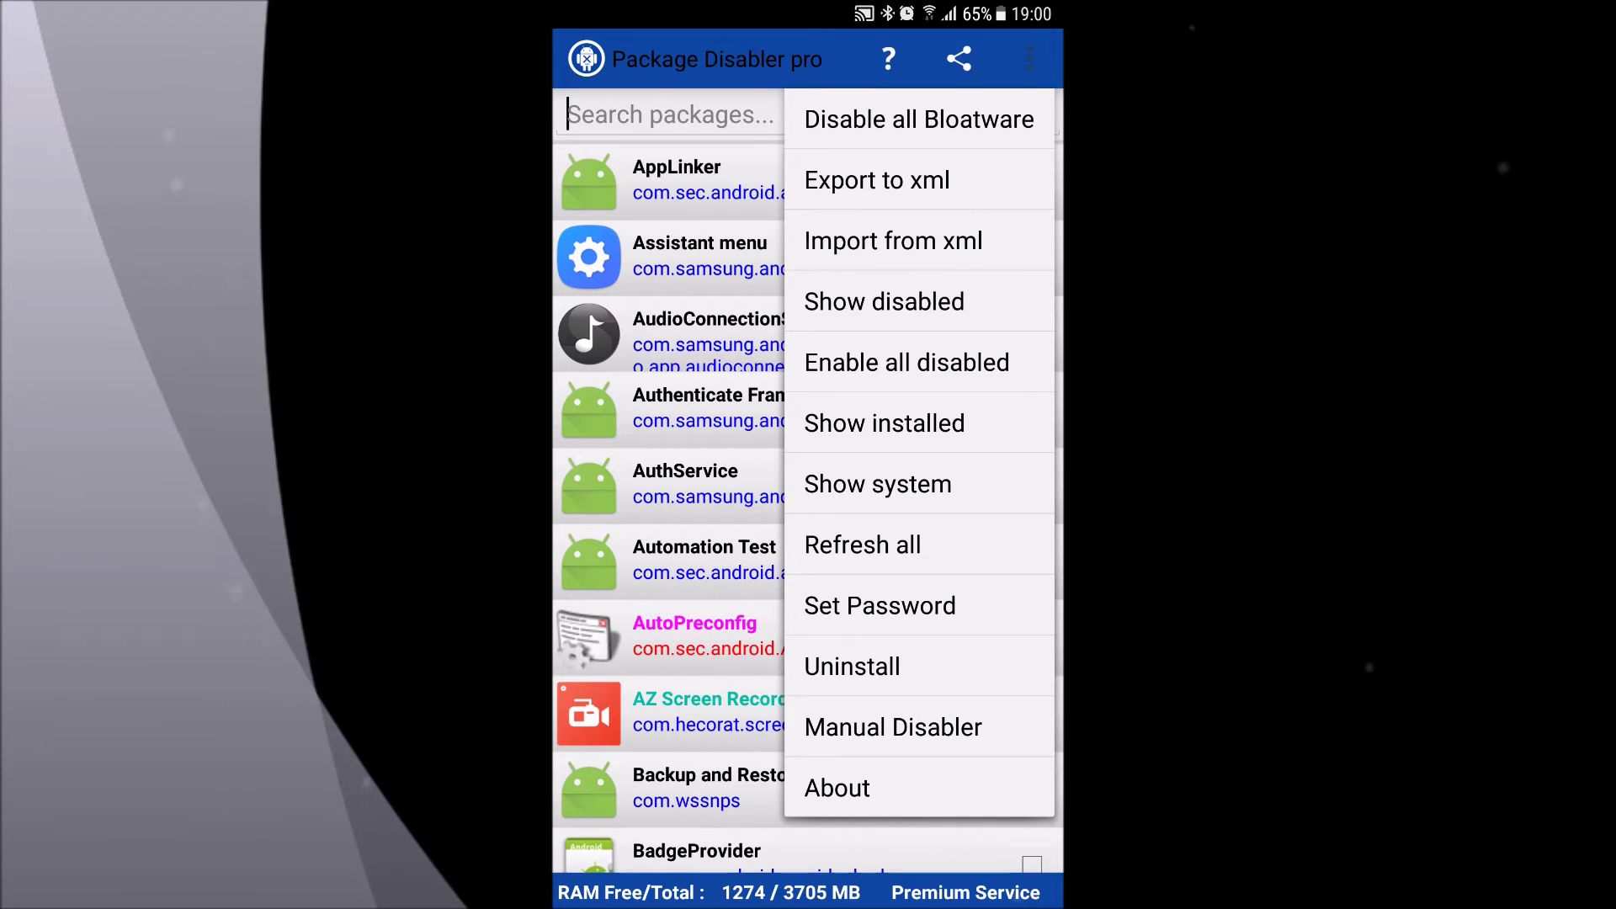
pyautogui.click(919, 120)
# - Confirm Finder search is blocked from the shade, then re-enable the Finder package and retest
pyautogui.scroll(10, 809, 505)
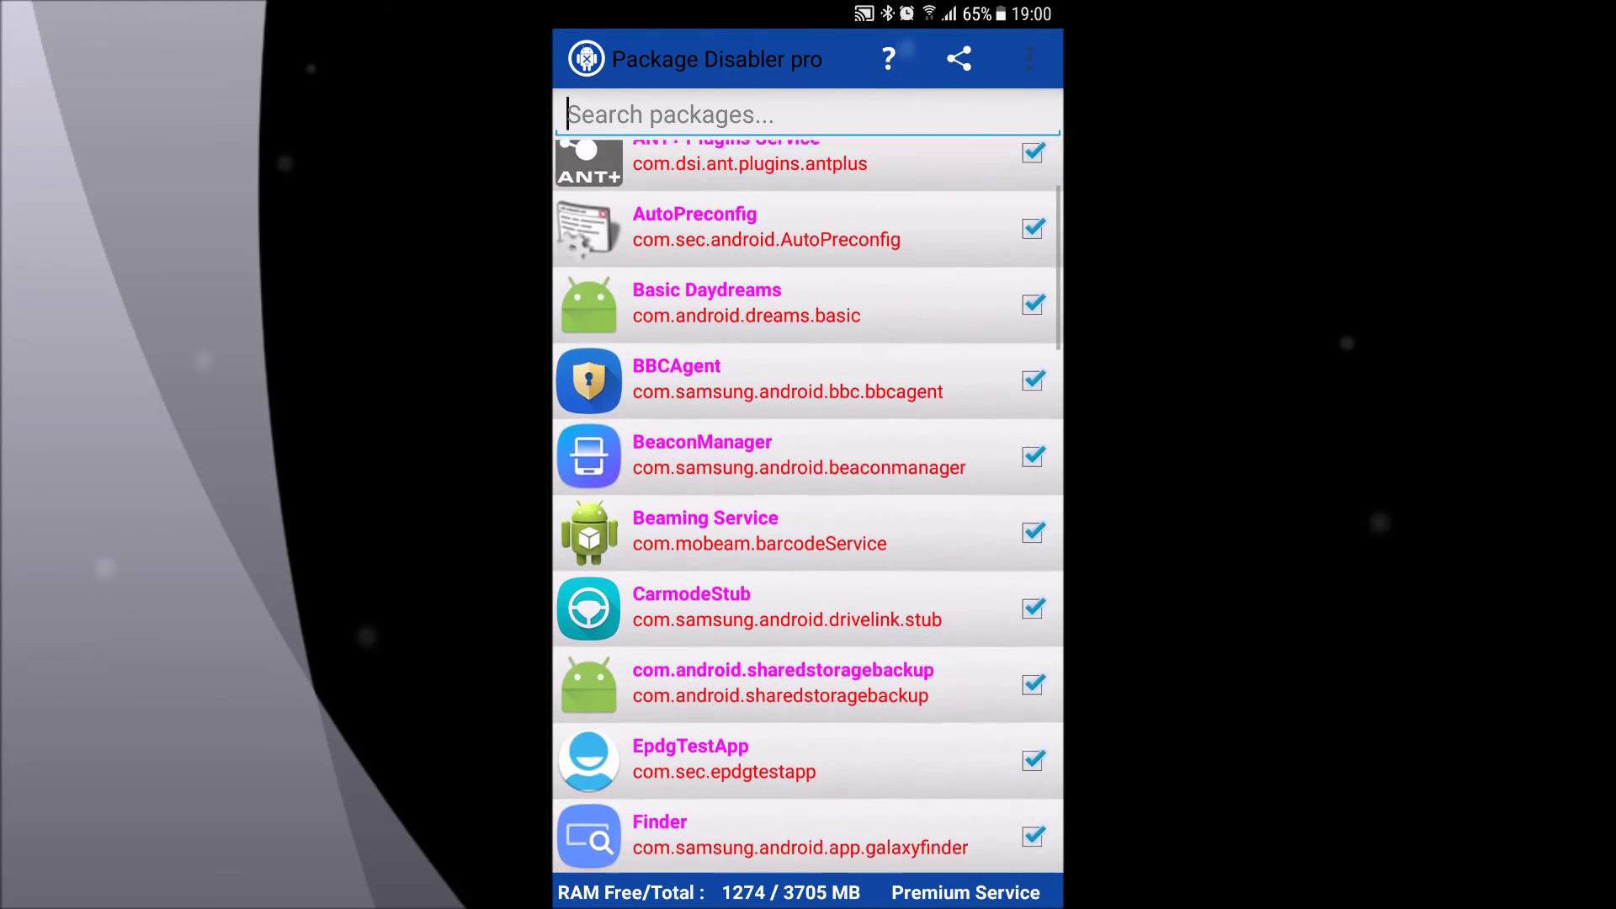
pyautogui.scroll(-5, 809, 505)
pyautogui.scroll(-3, 808, 505)
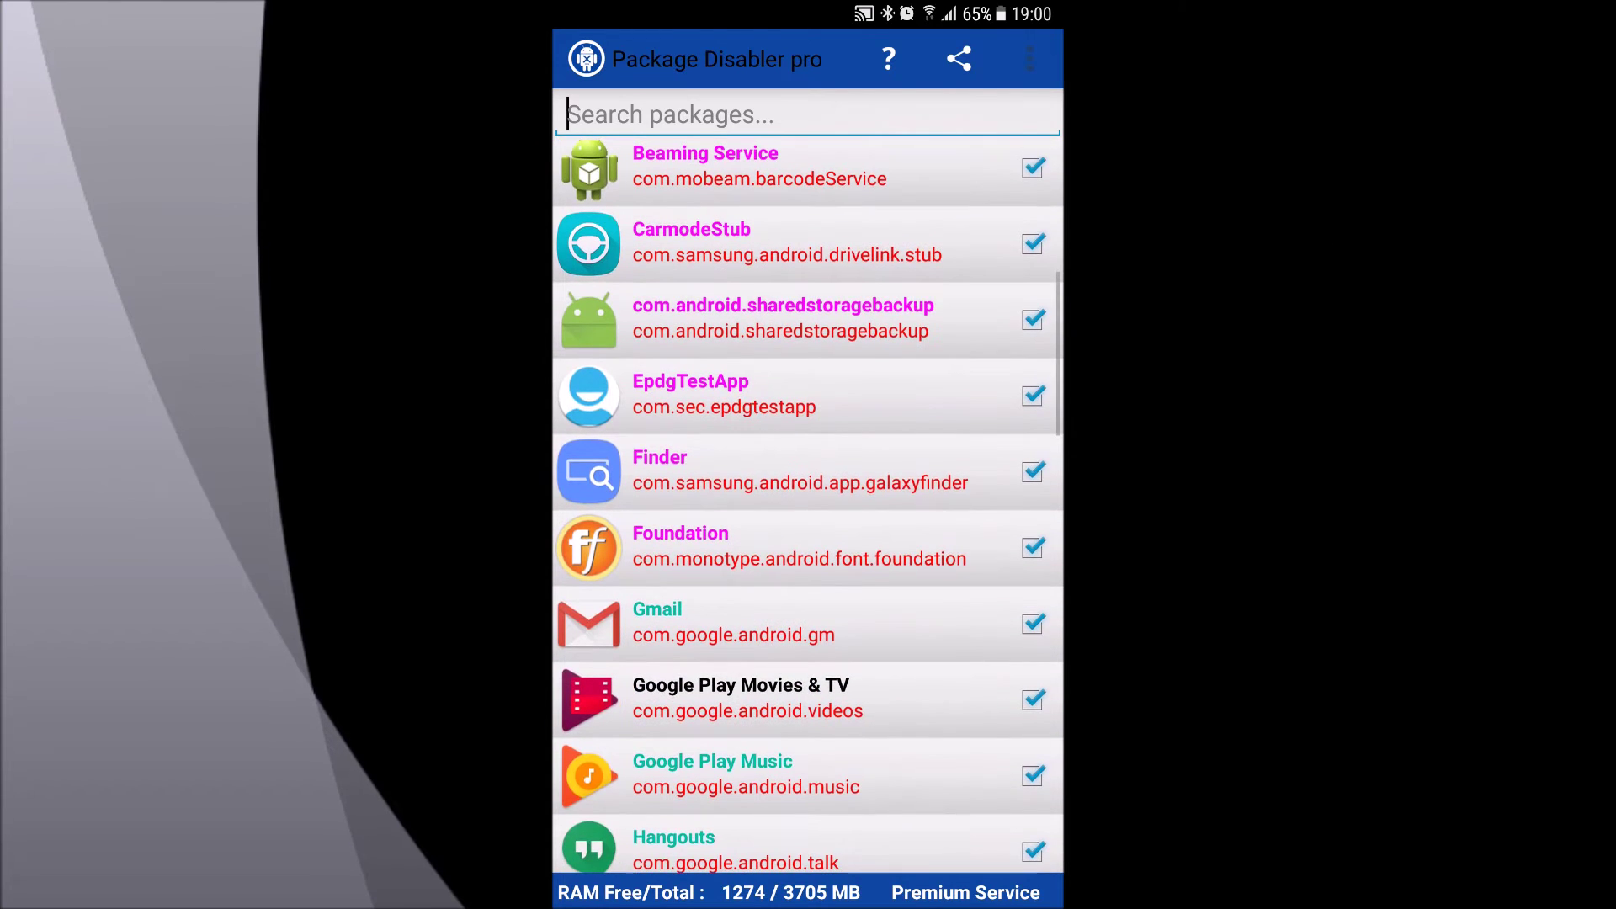
pyautogui.scroll(1, 808, 472)
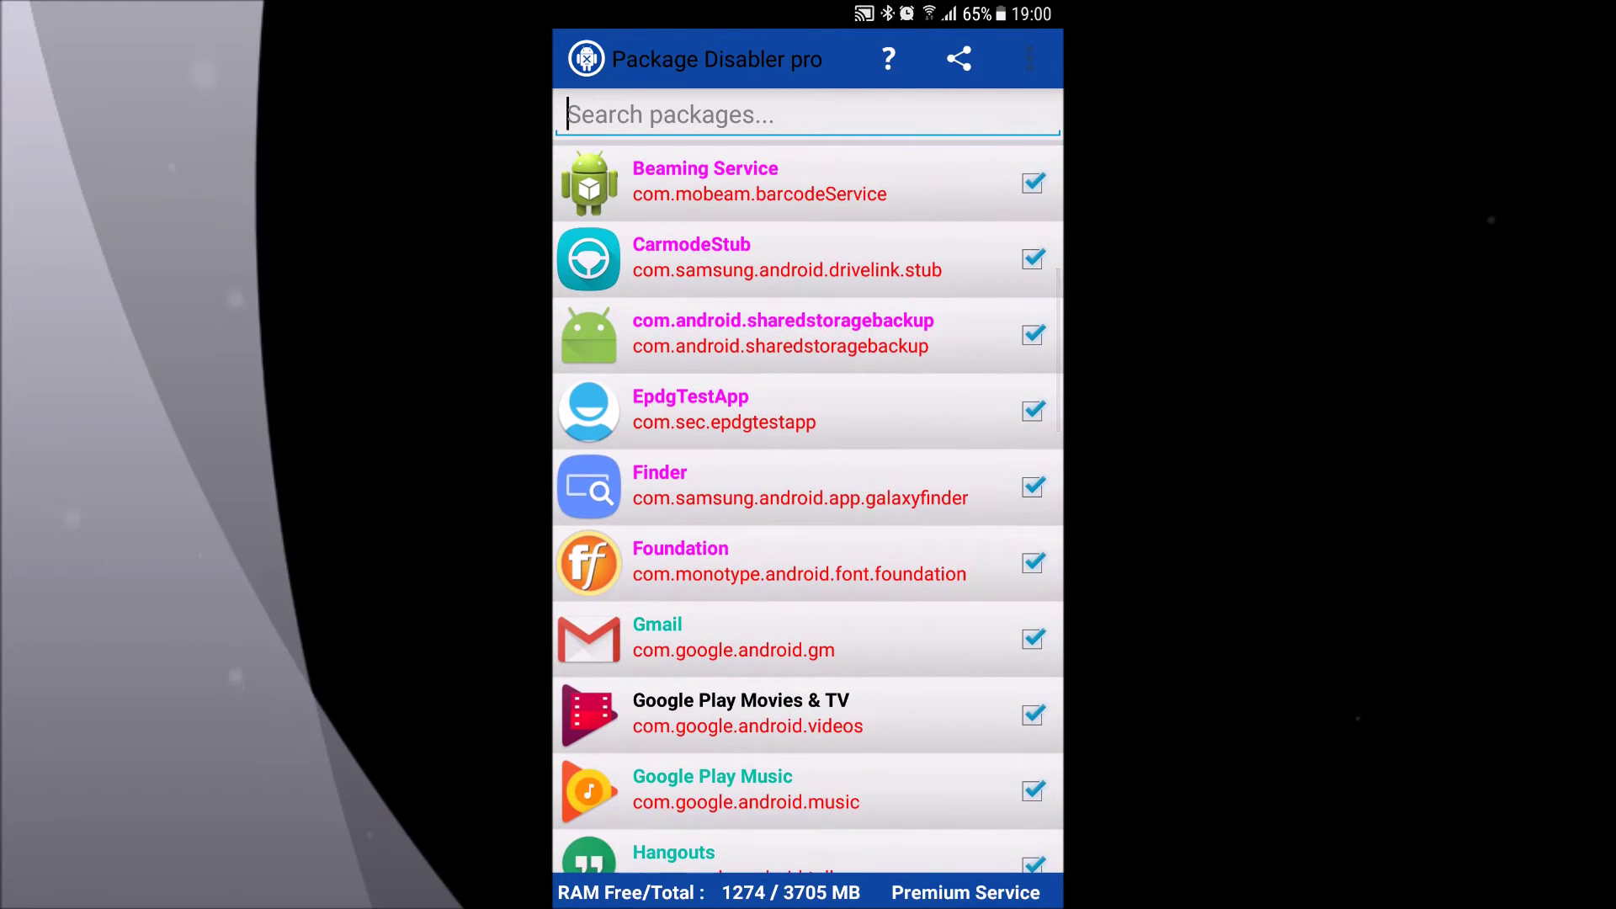
pyautogui.moveTo(809, 4); pyautogui.dragTo(808, 506)
pyautogui.click(721, 592)
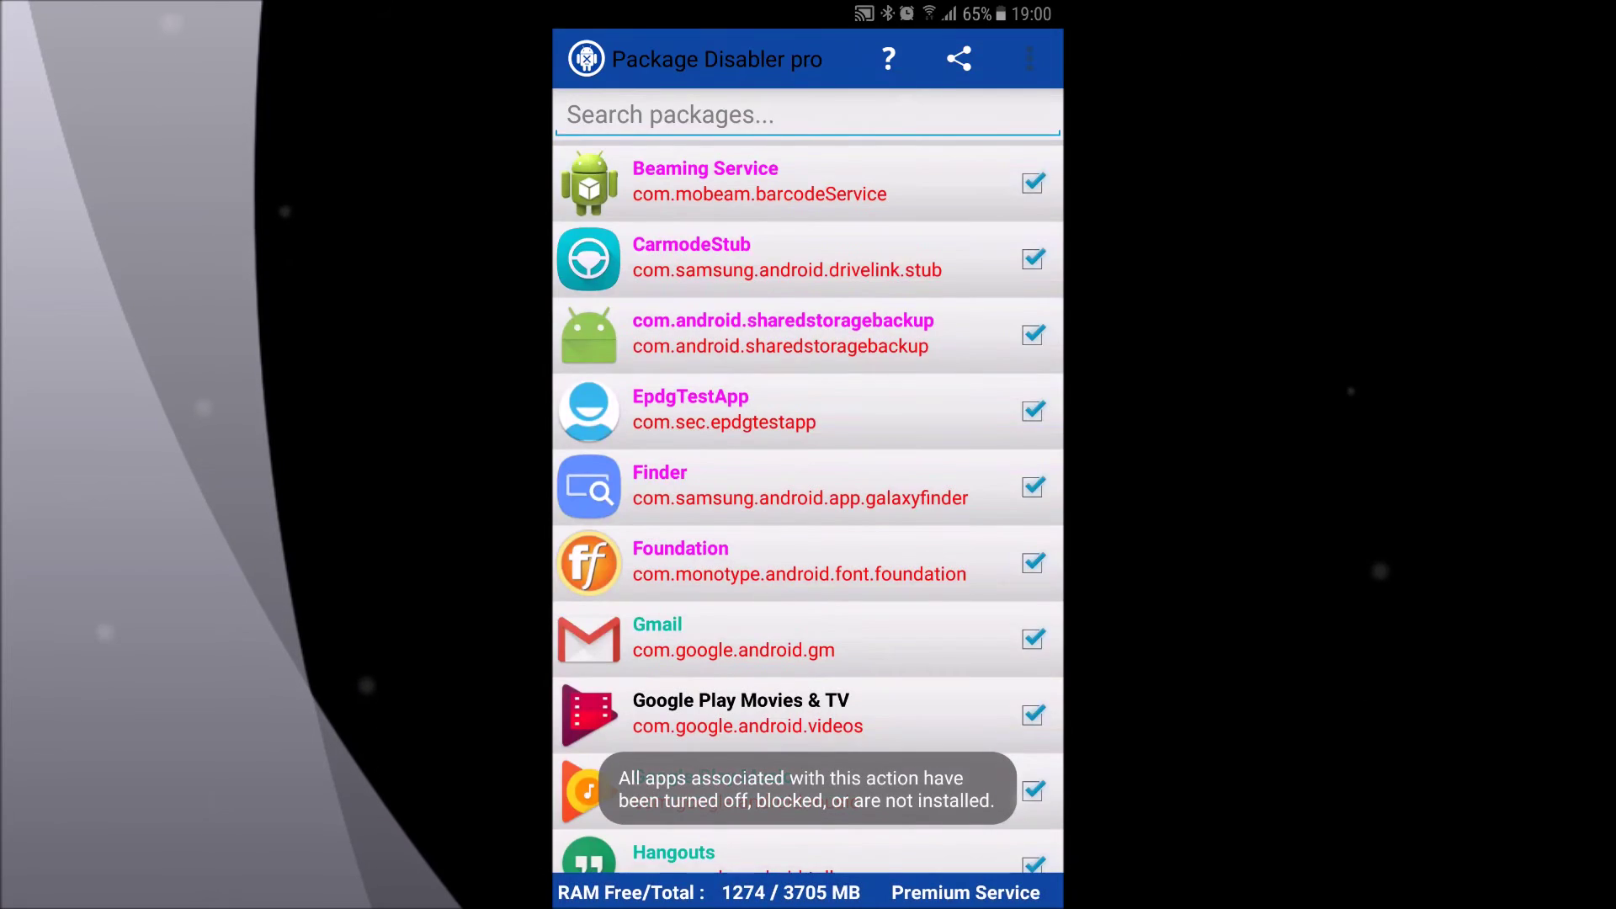
pyautogui.click(800, 486)
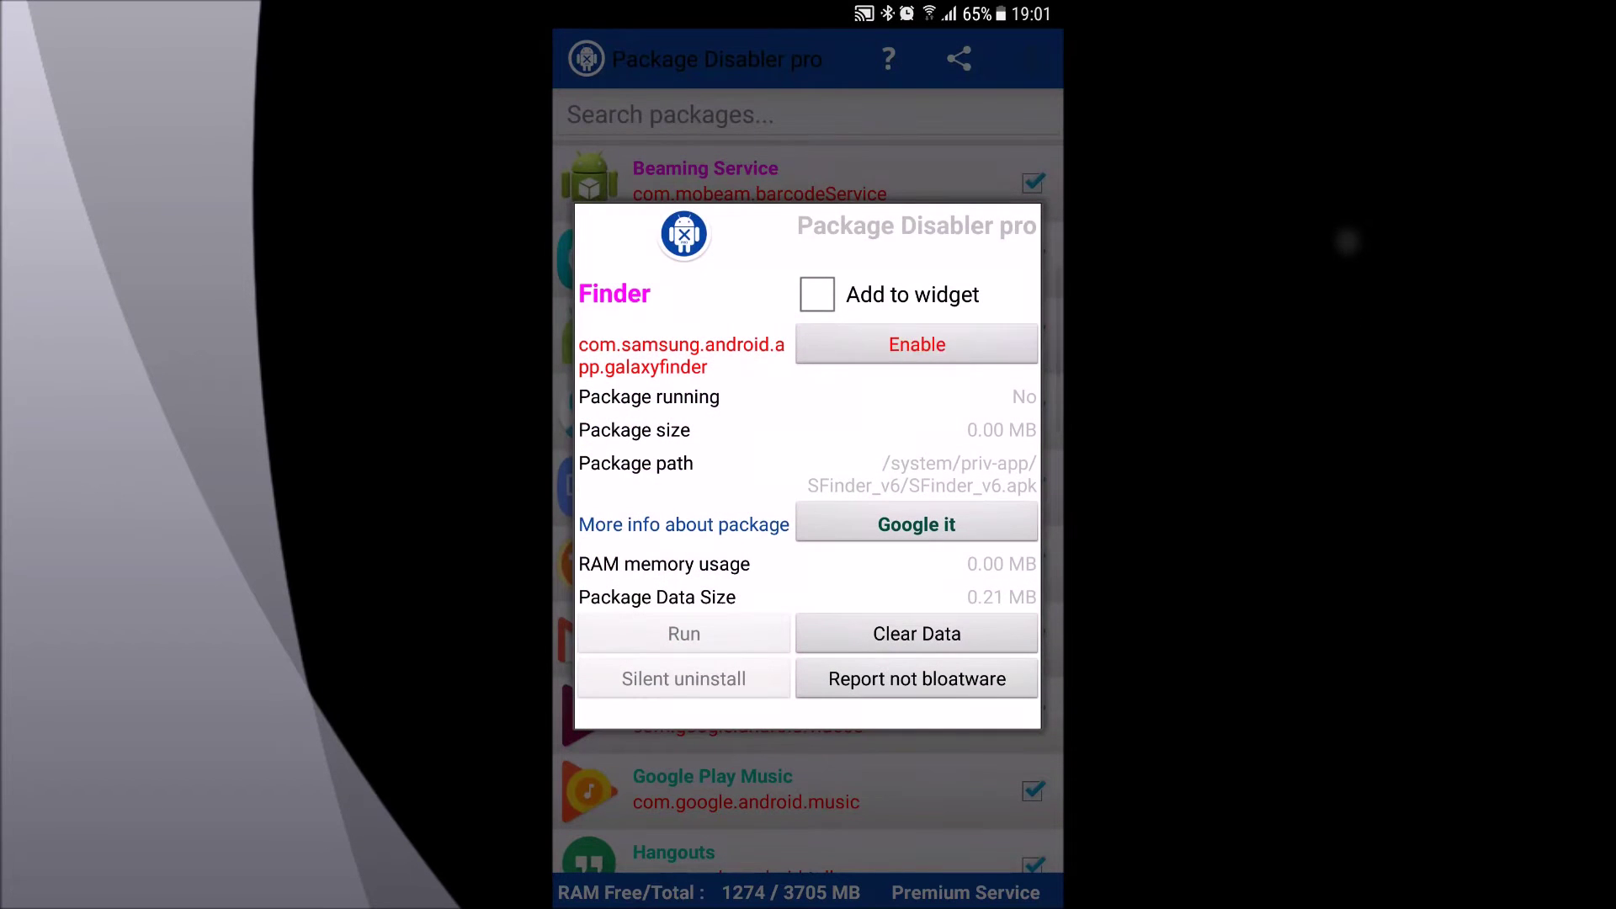
pyautogui.click(918, 345)
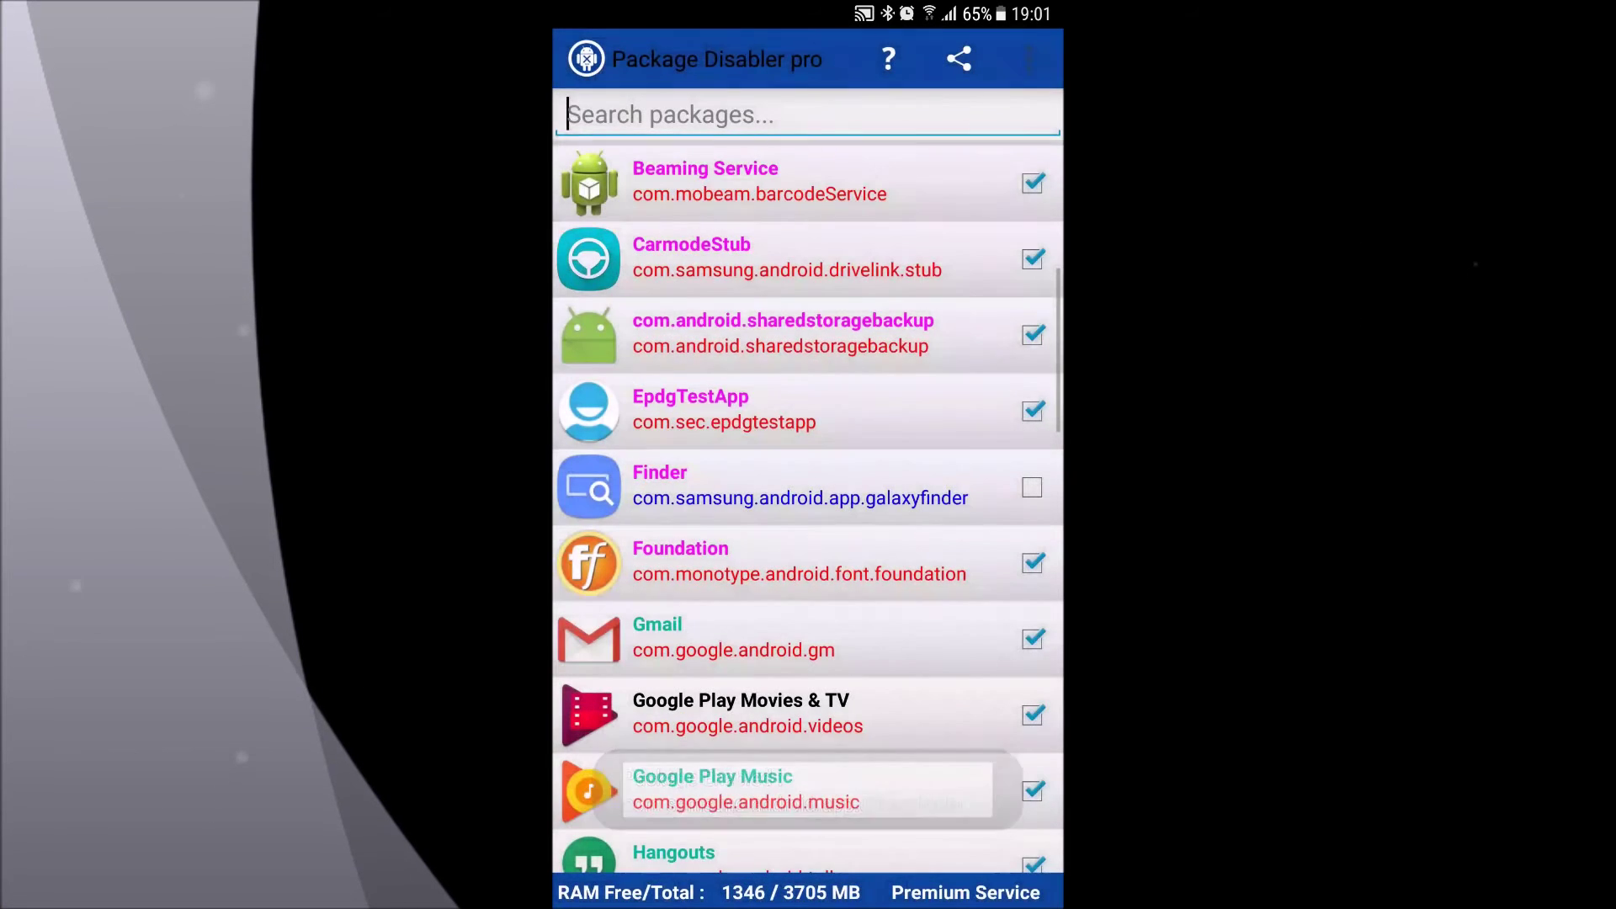
pyautogui.moveTo(809, 3)
pyautogui.mouseDown()
pyautogui.moveTo(809, 506)
pyautogui.moveTo(808, 211)
pyautogui.mouseUp()
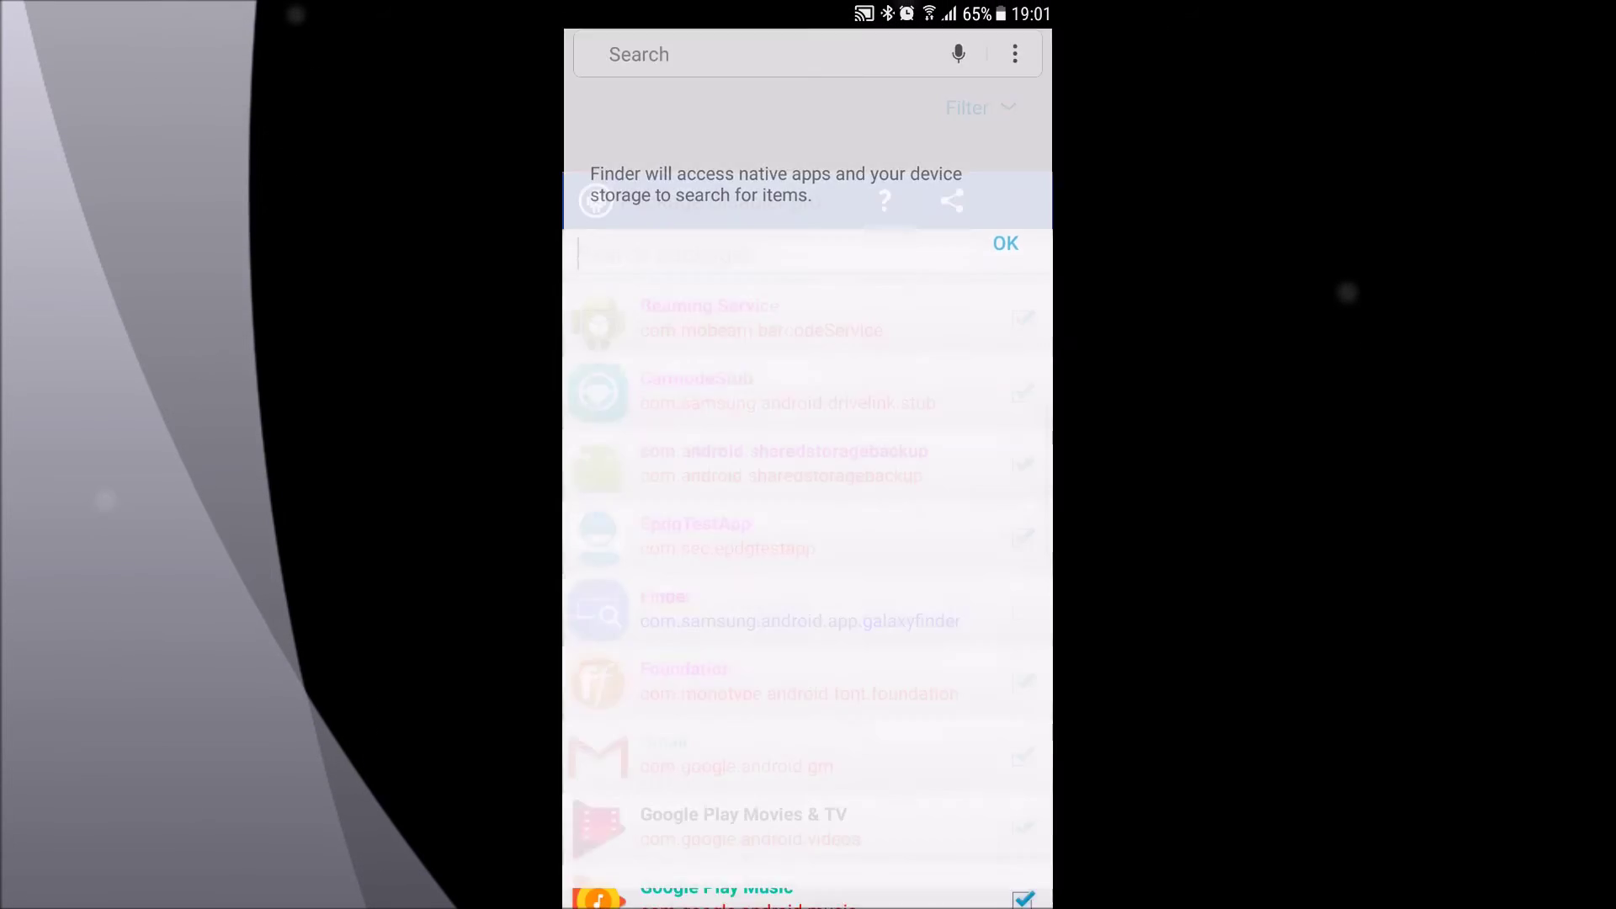
# - Scroll through the checked list of disabled packages, then go to the home screen
pyautogui.scroll(-5, 808, 505)
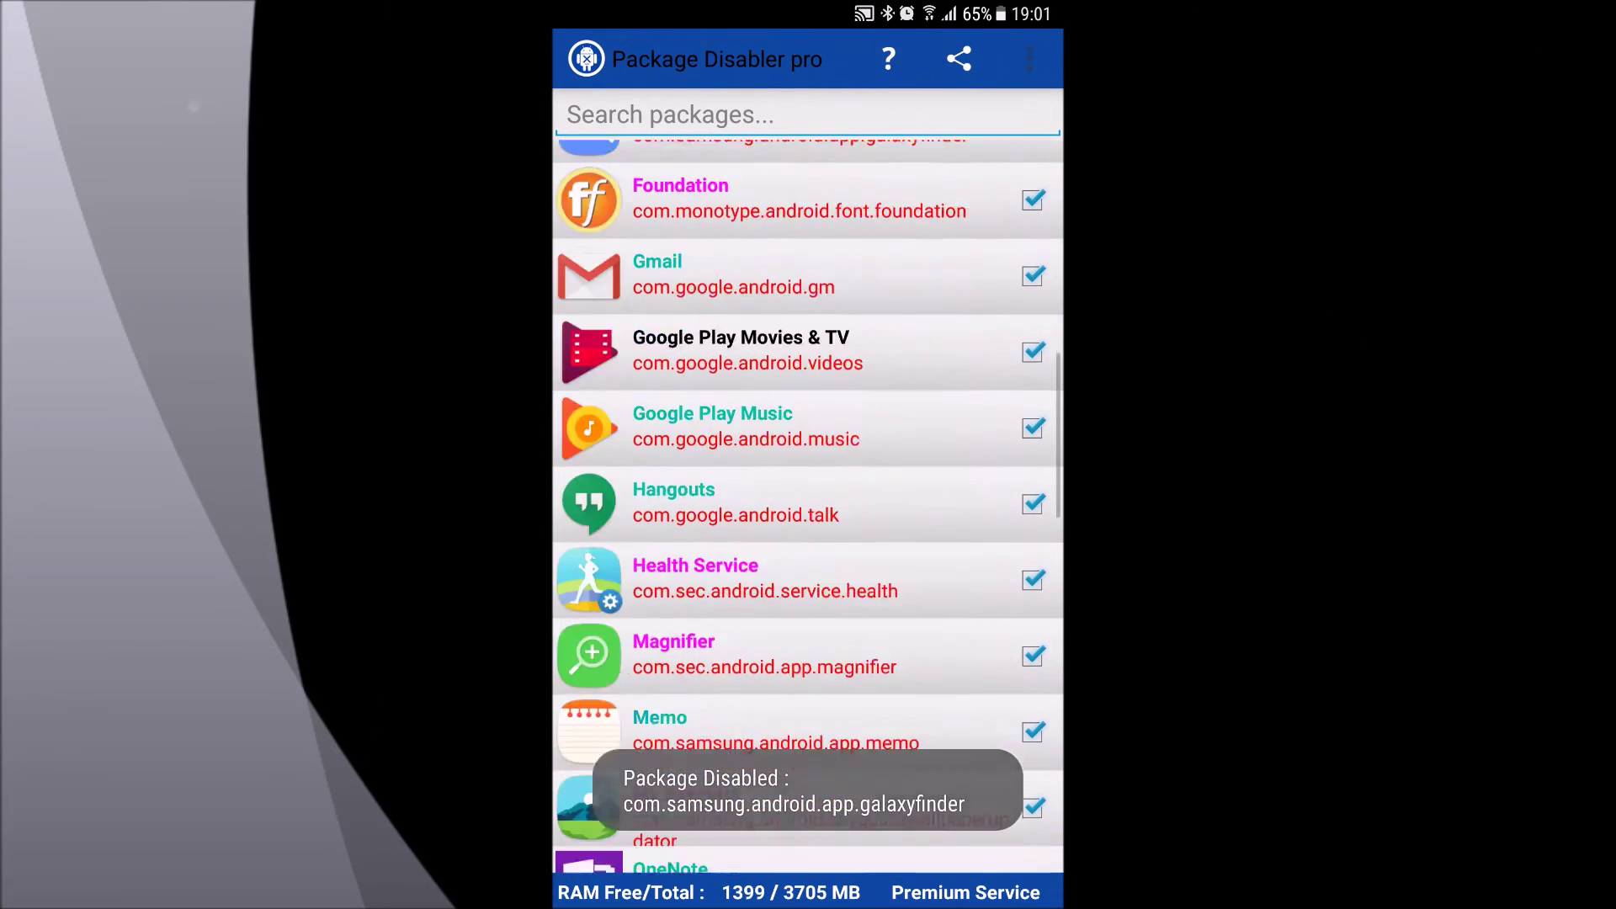
pyautogui.scroll(-15, 808, 506)
pyautogui.scroll(10, 808, 506)
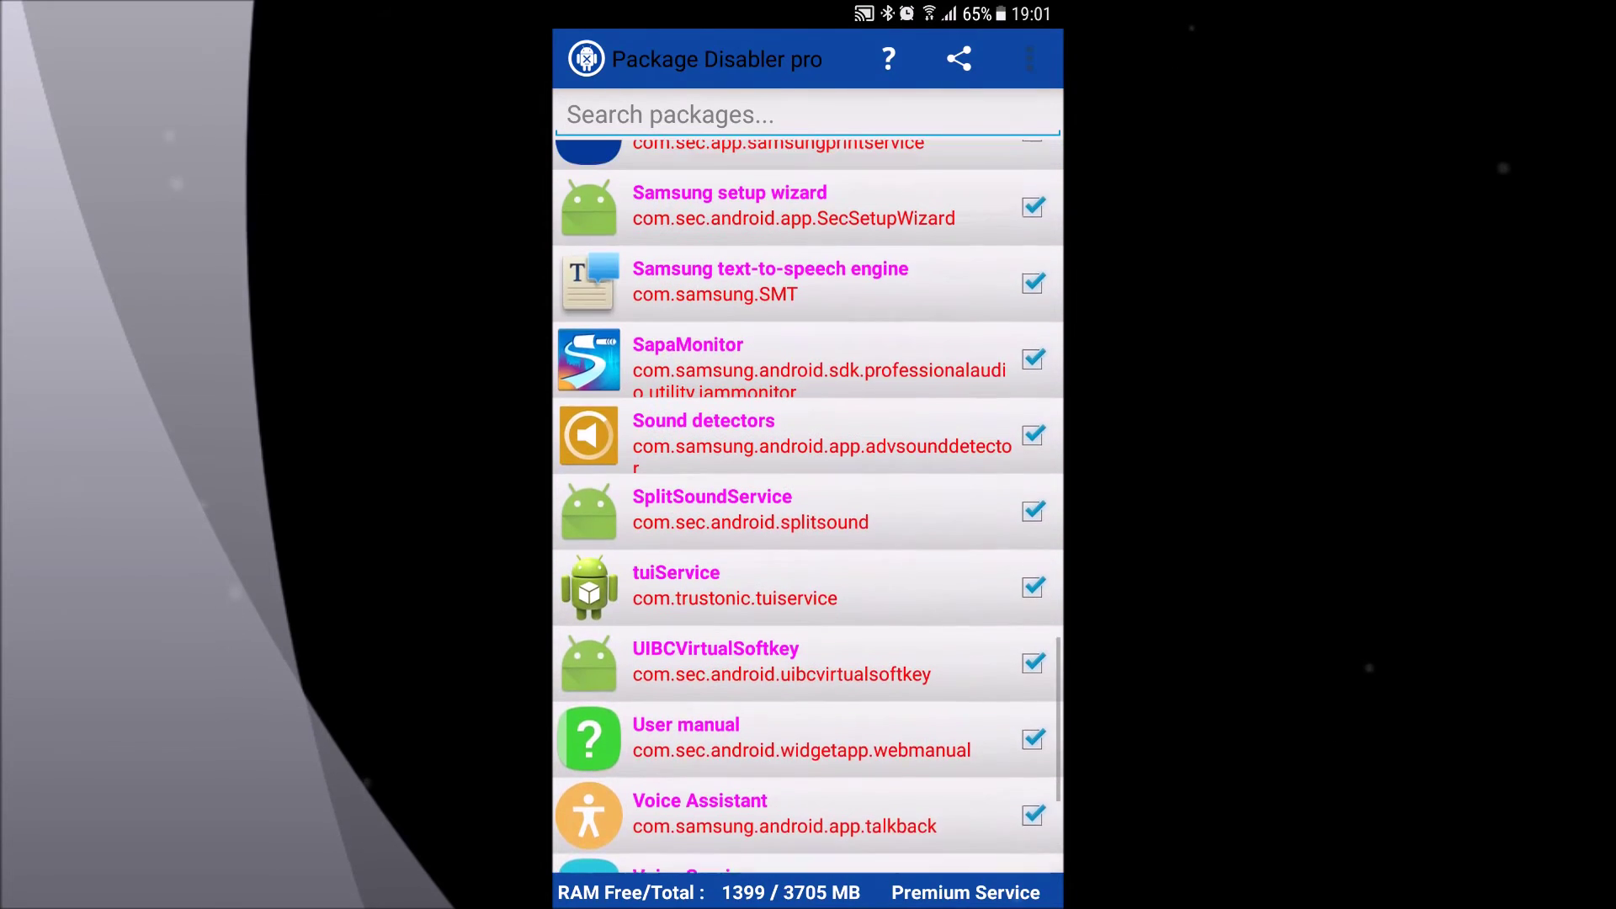
pyautogui.scroll(5, 808, 505)
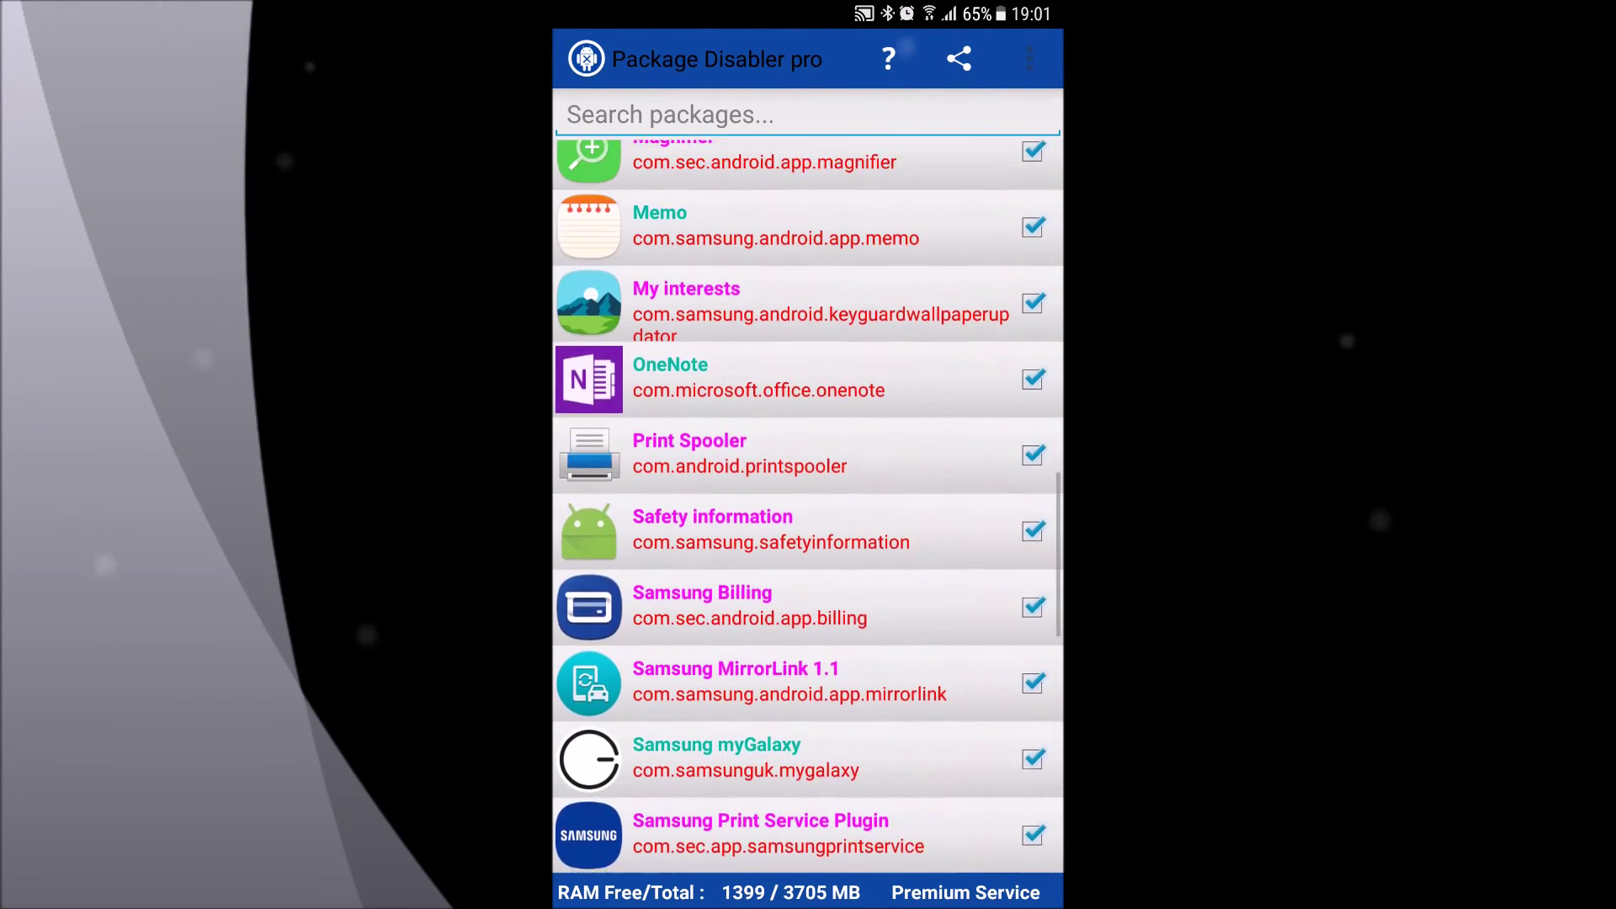
pyautogui.scroll(5, 809, 506)
pyautogui.scroll(5, 808, 506)
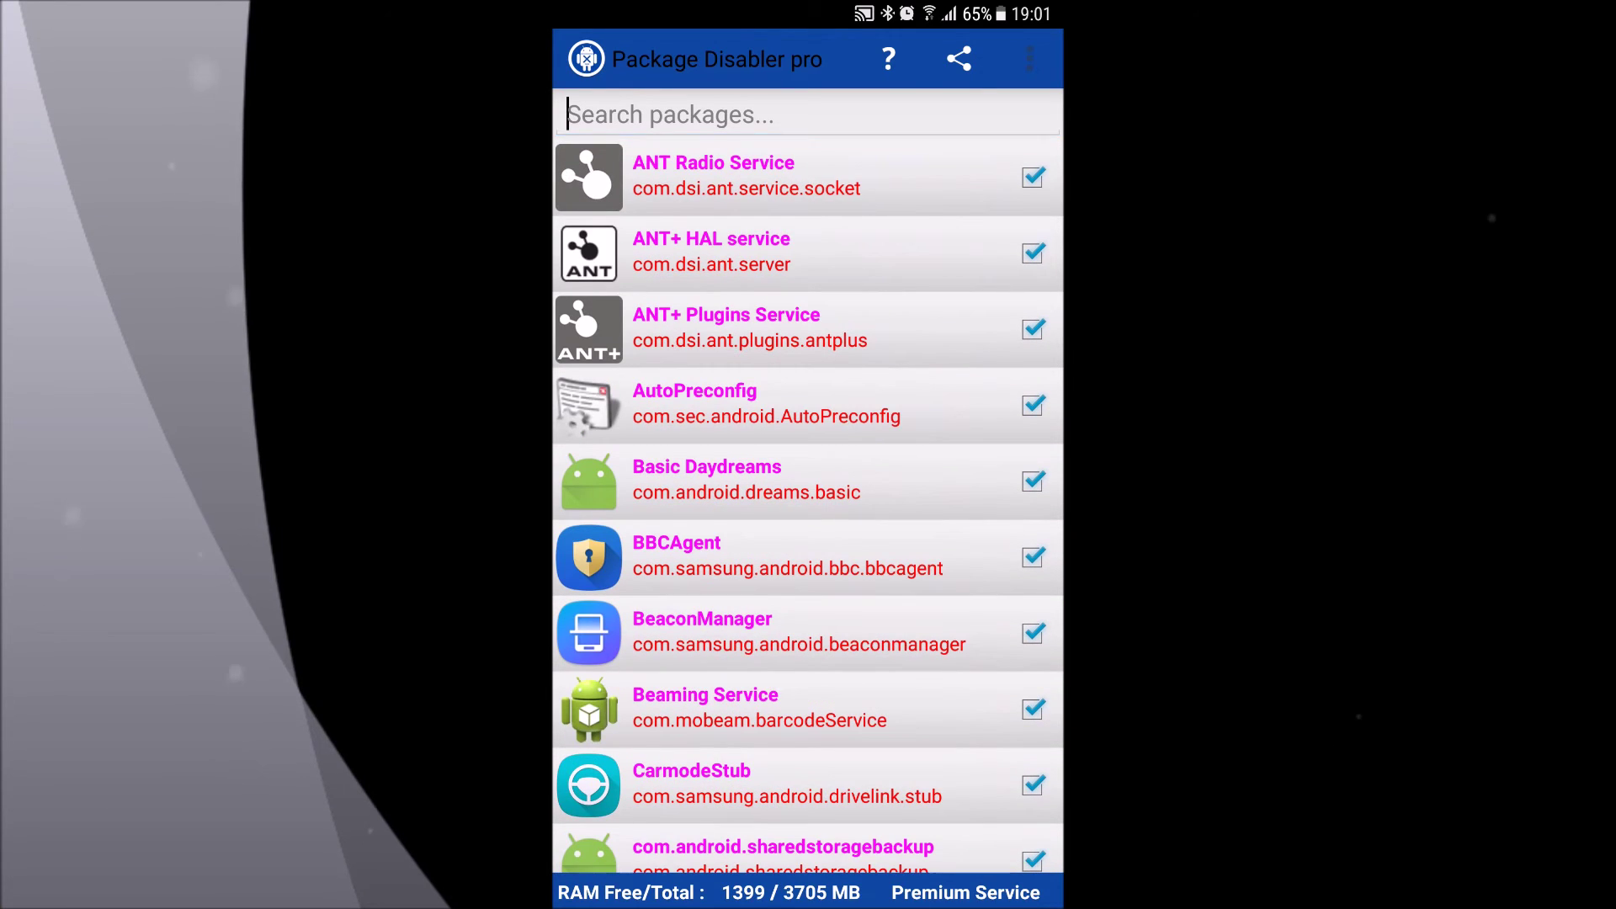
pyautogui.press('Home')
# - Relaunch Package Disabler Pro and expand the full Quick Settings panel over it
pyautogui.click(807, 602)
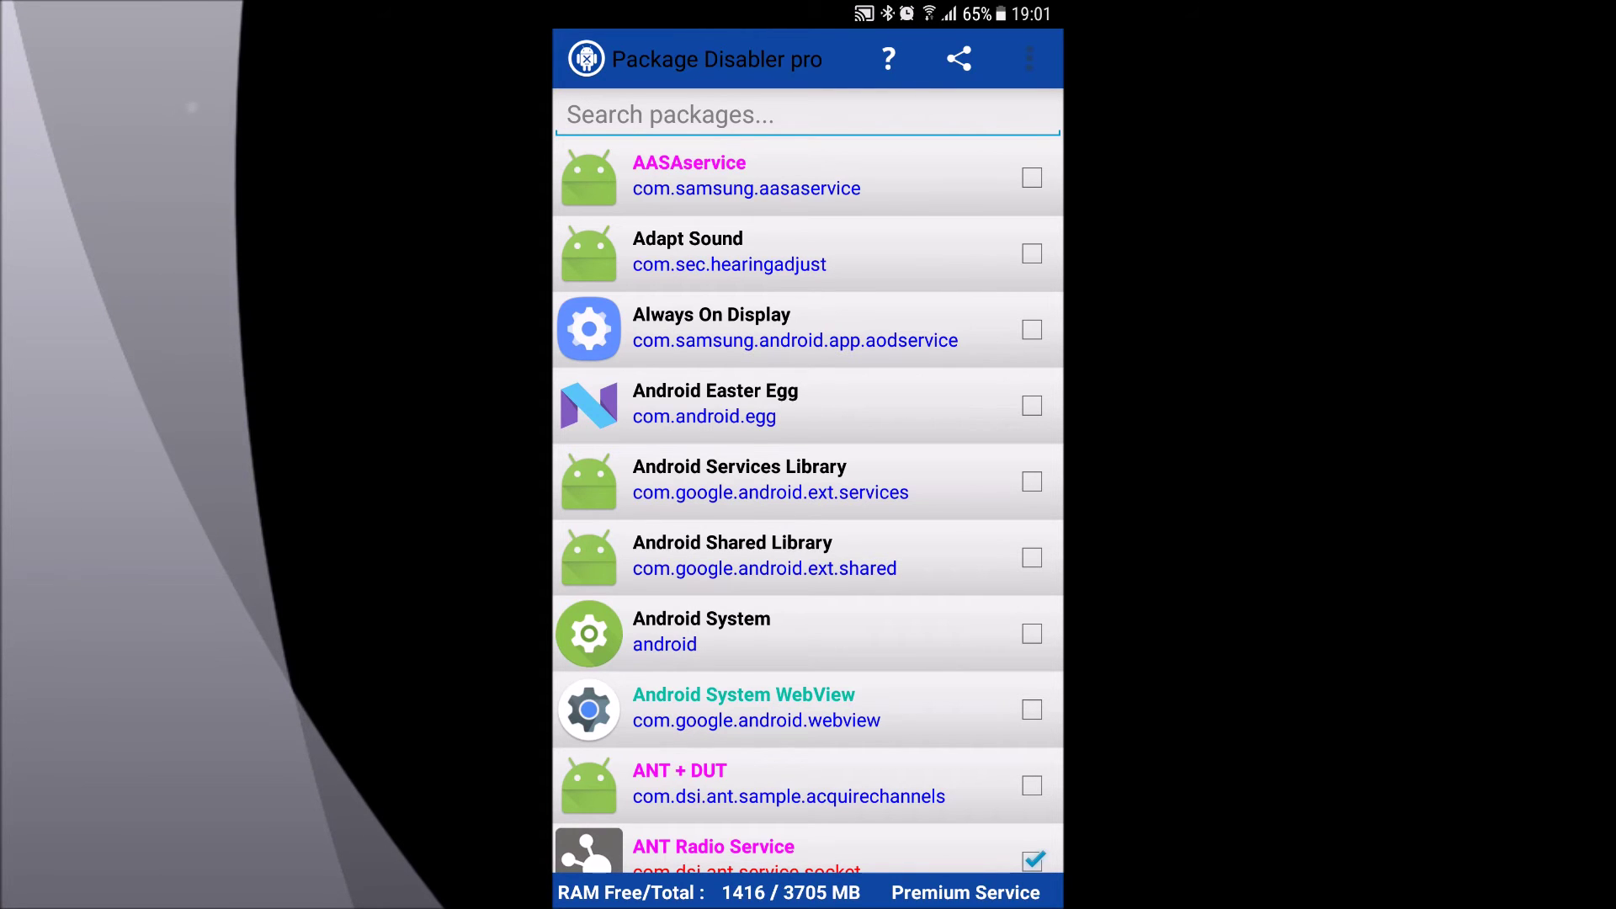
pyautogui.moveTo(809, 4); pyautogui.dragTo(808, 336)
pyautogui.moveTo(808, 169)
pyautogui.mouseDown()
pyautogui.moveTo(808, 589)
pyautogui.moveTo(808, 85)
pyautogui.mouseUp()
pyautogui.click(981, 376)
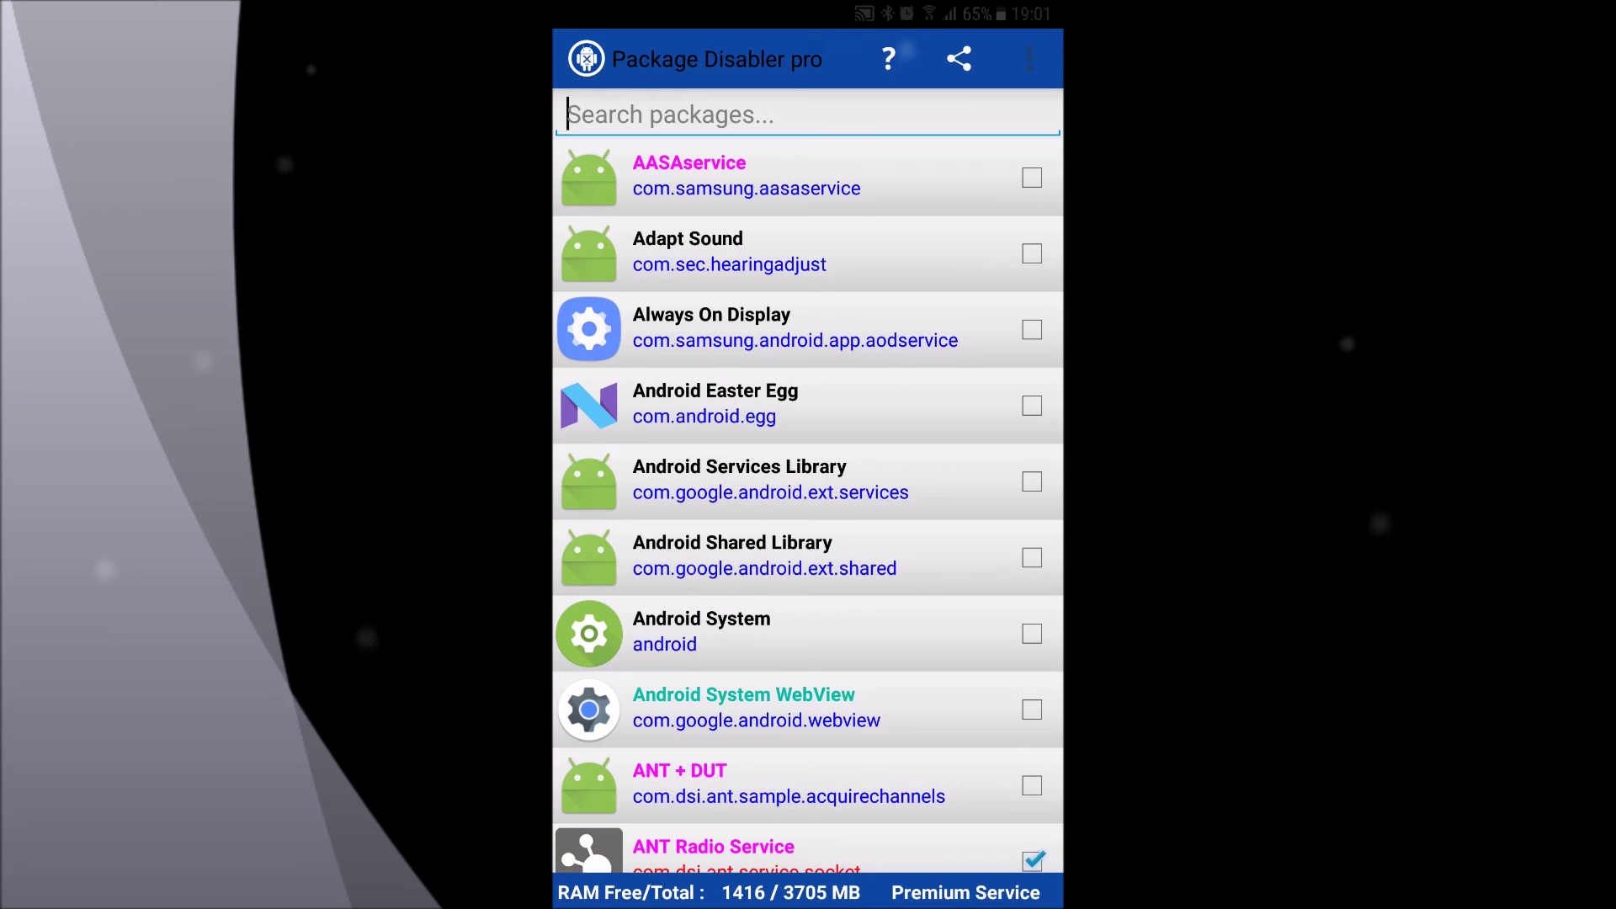
pyautogui.moveTo(808, 3); pyautogui.dragTo(808, 590)
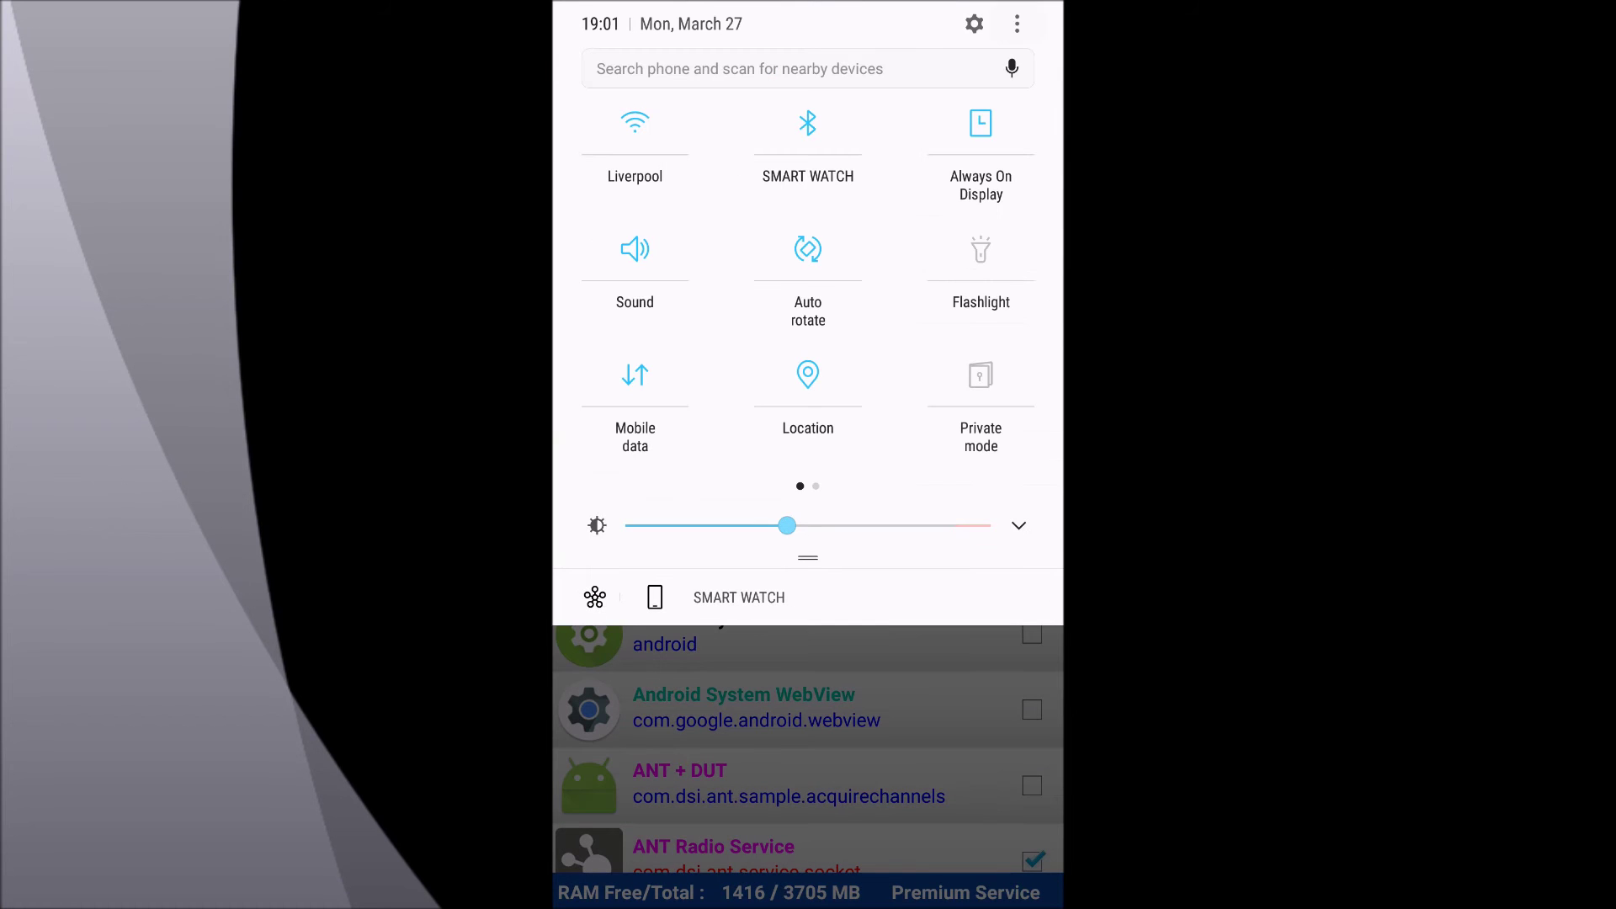
# - Add a Power saving tile to Quick Settings and long-press it to reach Battery settings
pyautogui.click(1016, 24)
pyautogui.click(885, 44)
pyautogui.moveTo(925, 228); pyautogui.dragTo(673, 227)
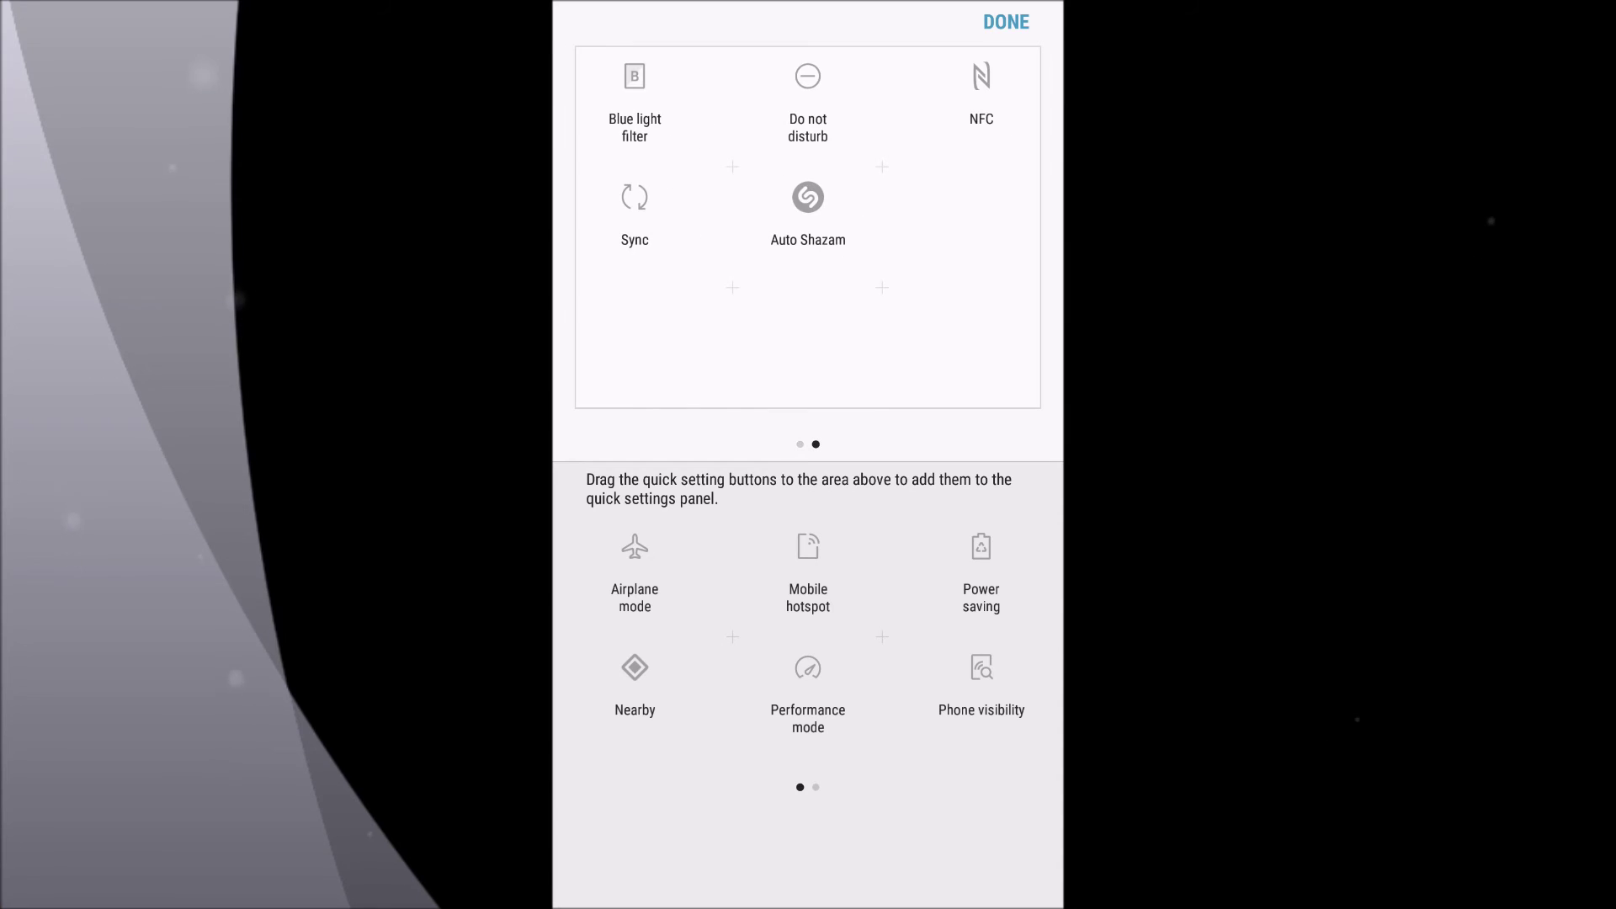
pyautogui.moveTo(980, 547); pyautogui.dragTo(982, 199)
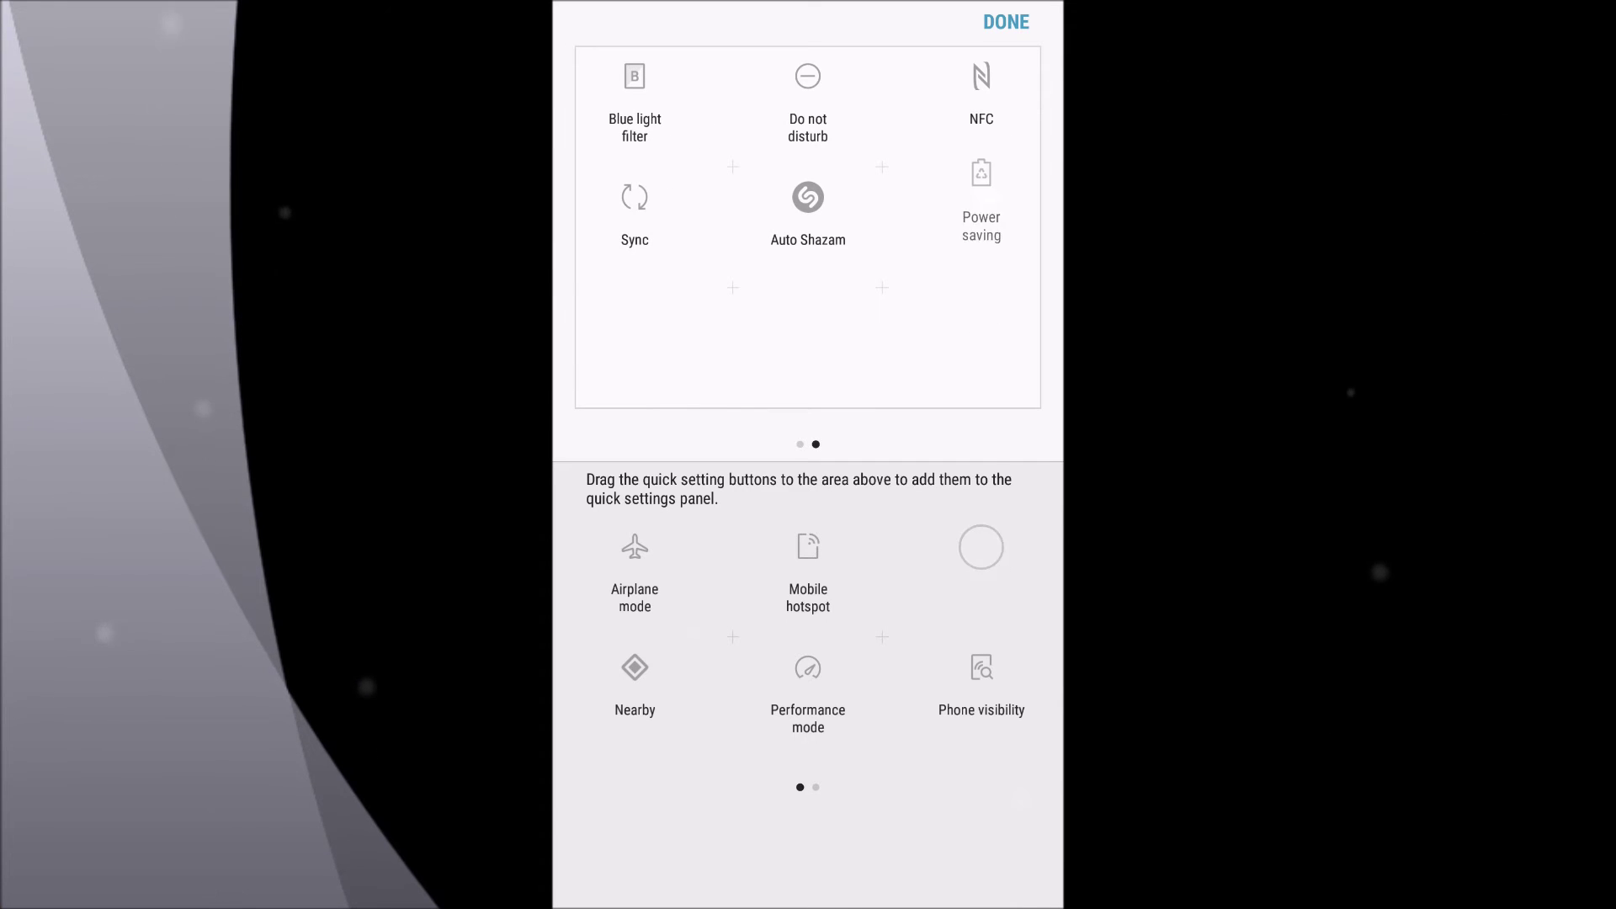
pyautogui.click(1007, 22)
pyautogui.moveTo(926, 253); pyautogui.dragTo(673, 252)
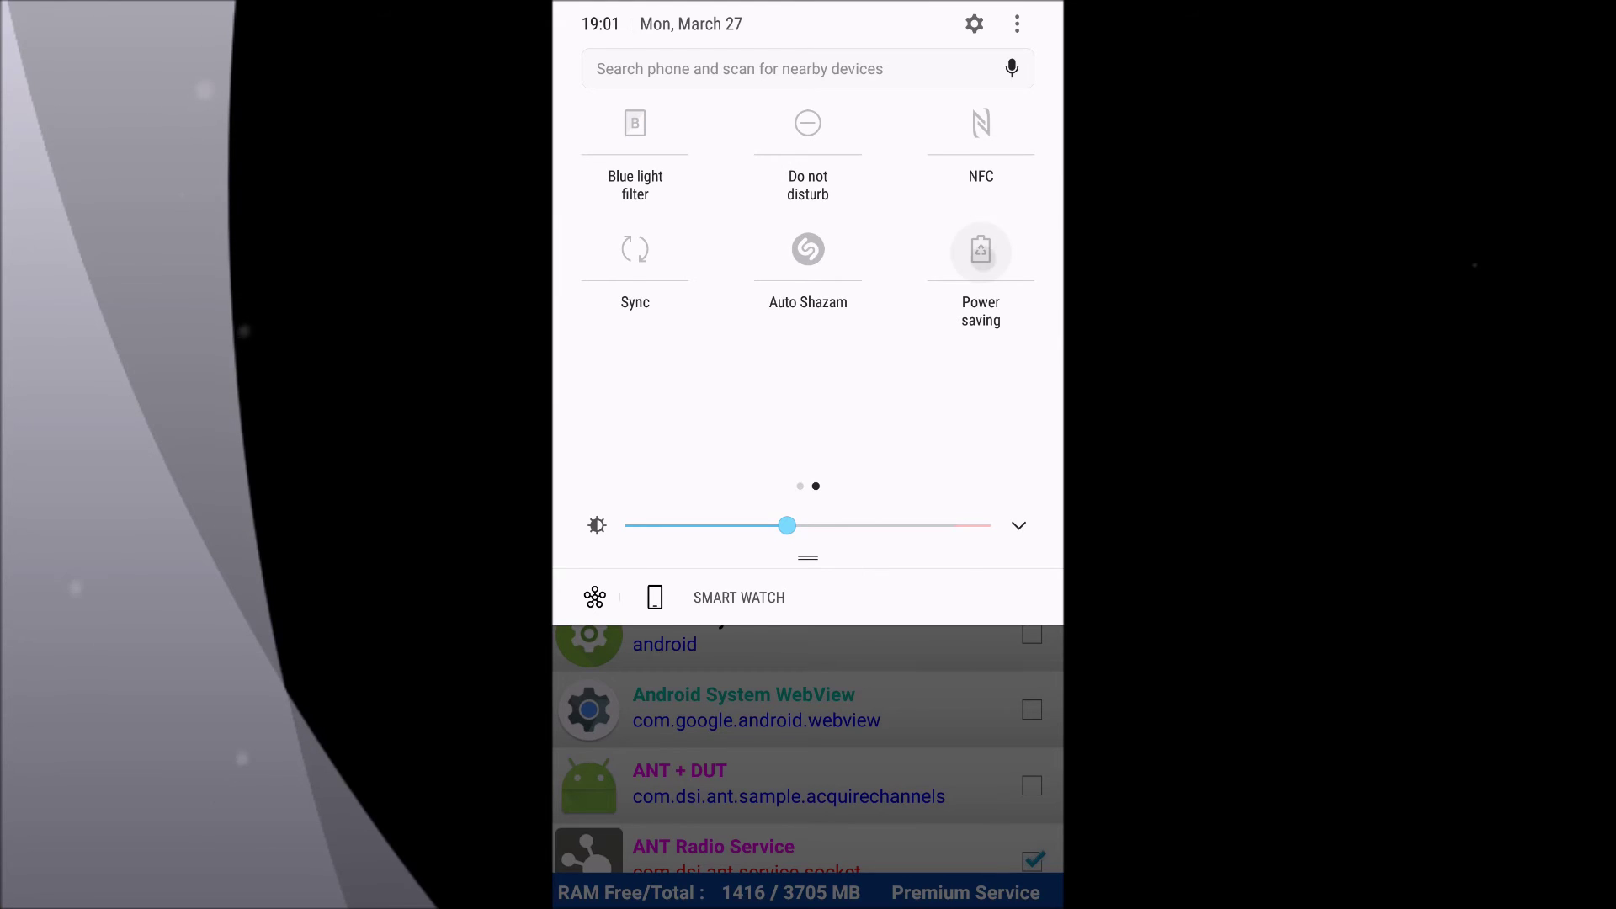
pyautogui.click(981, 249)
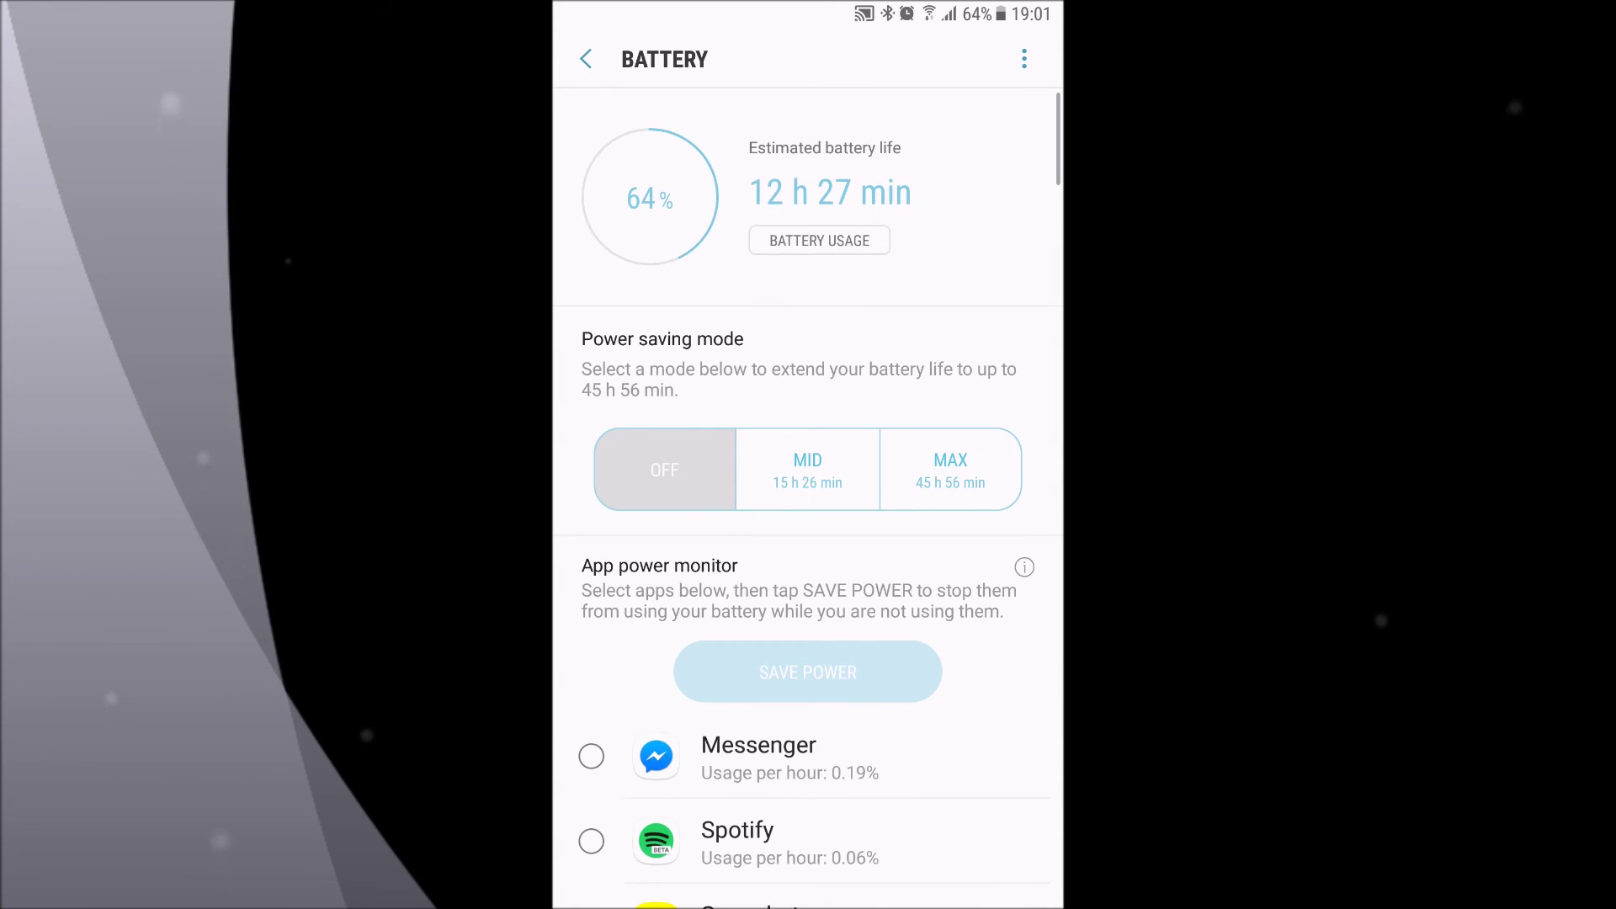
# - Review the battery usage breakdown and Screen's use details, then go back
pyautogui.click(819, 241)
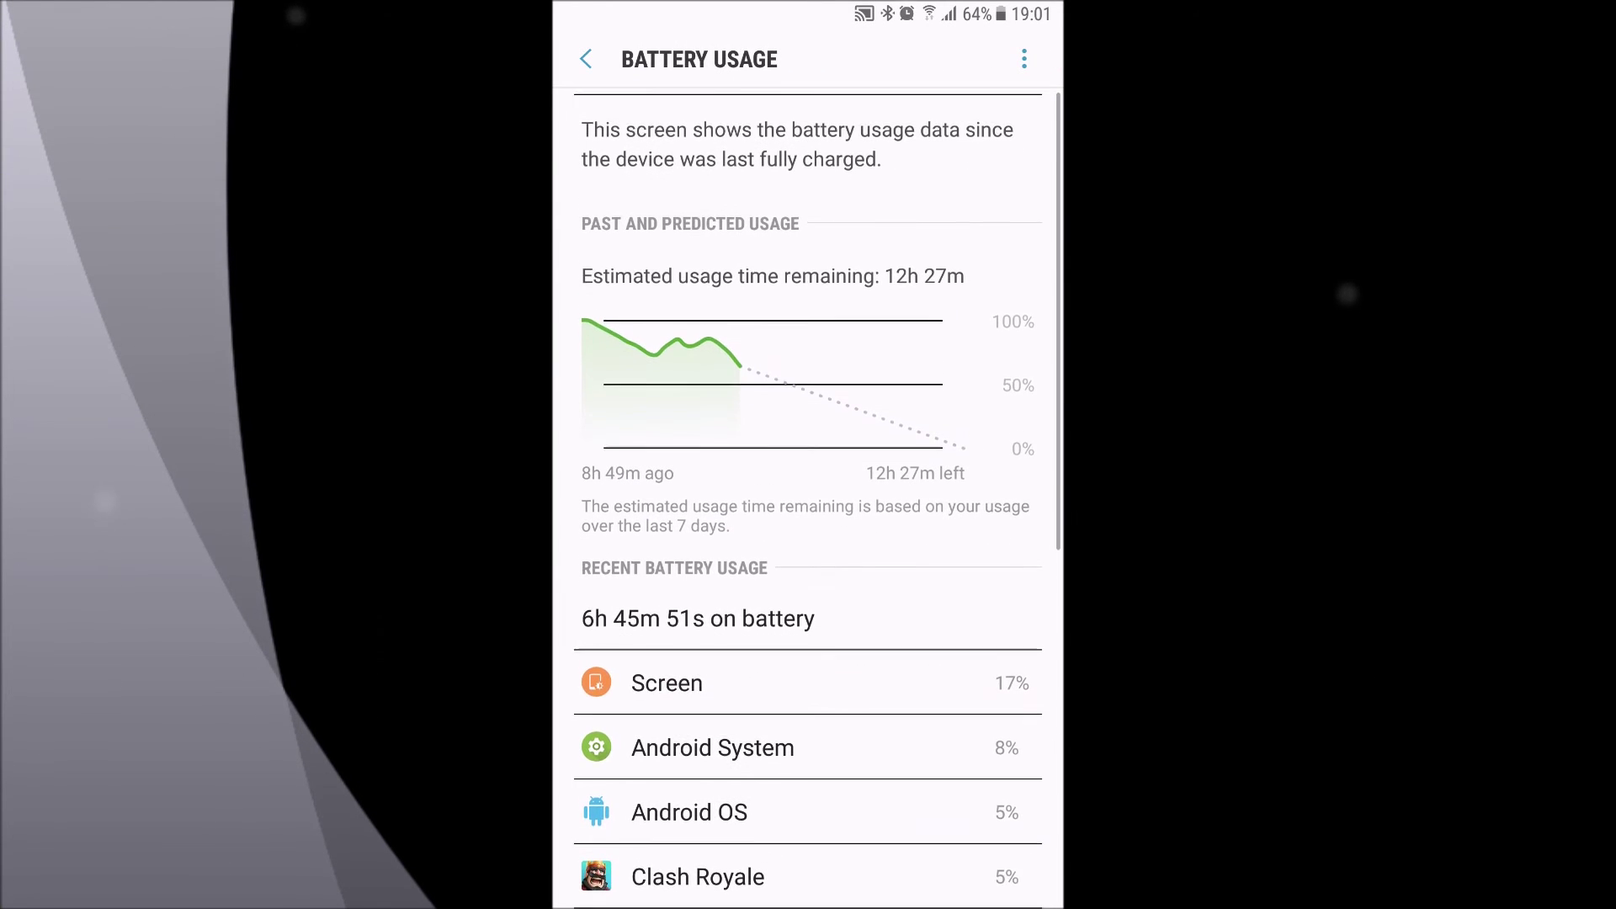
pyautogui.scroll(-1, 808, 505)
pyautogui.click(720, 677)
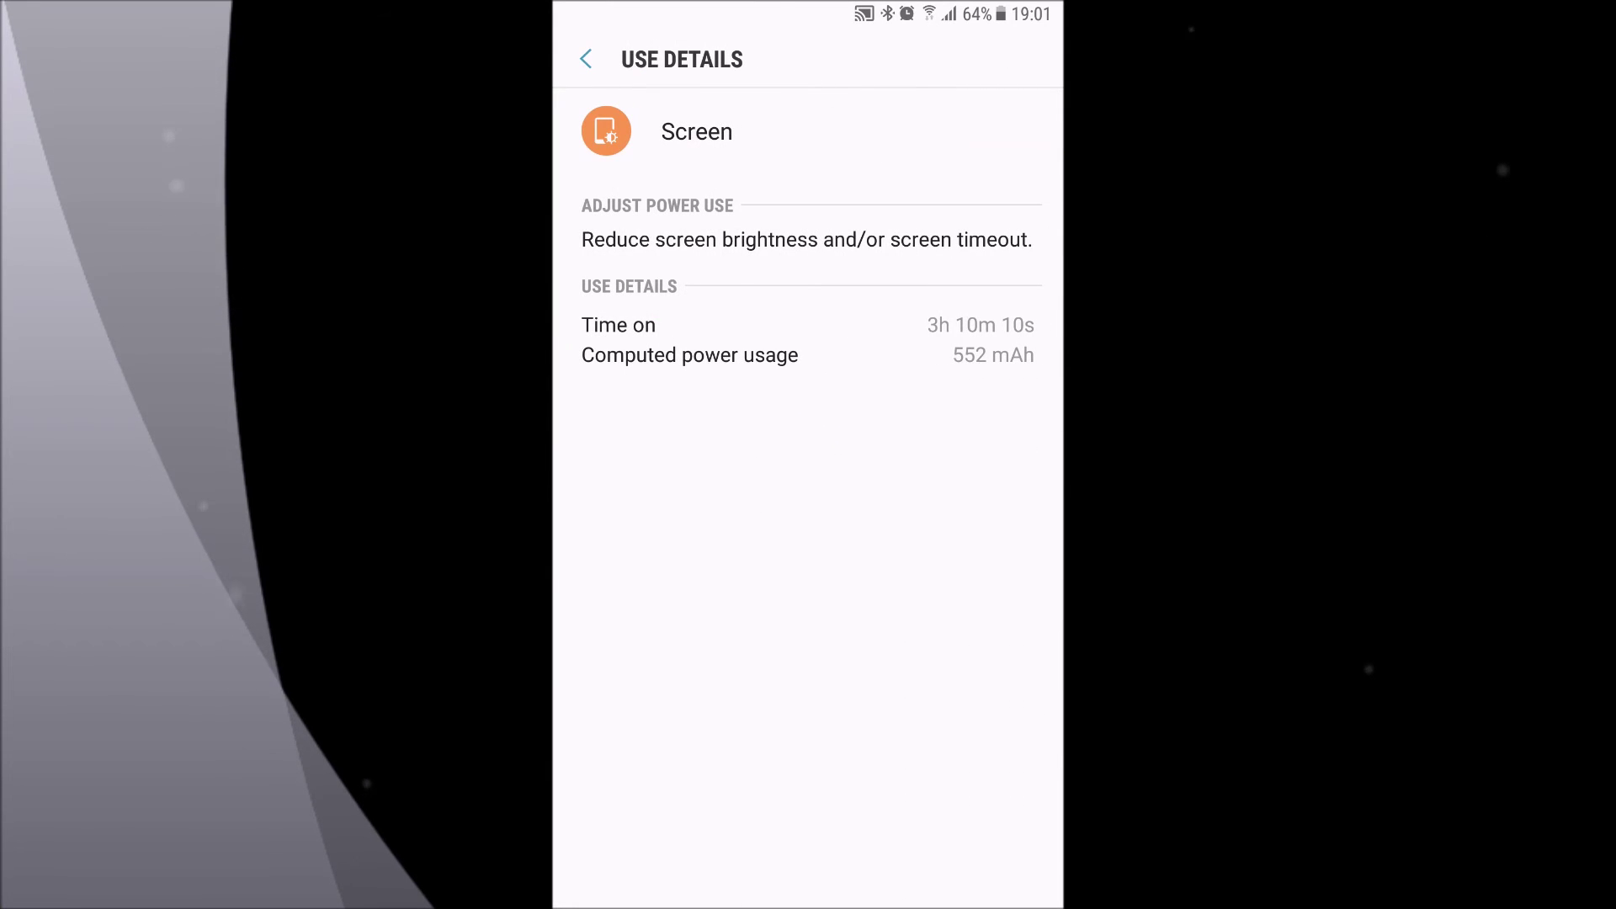
pyautogui.press('Escape')
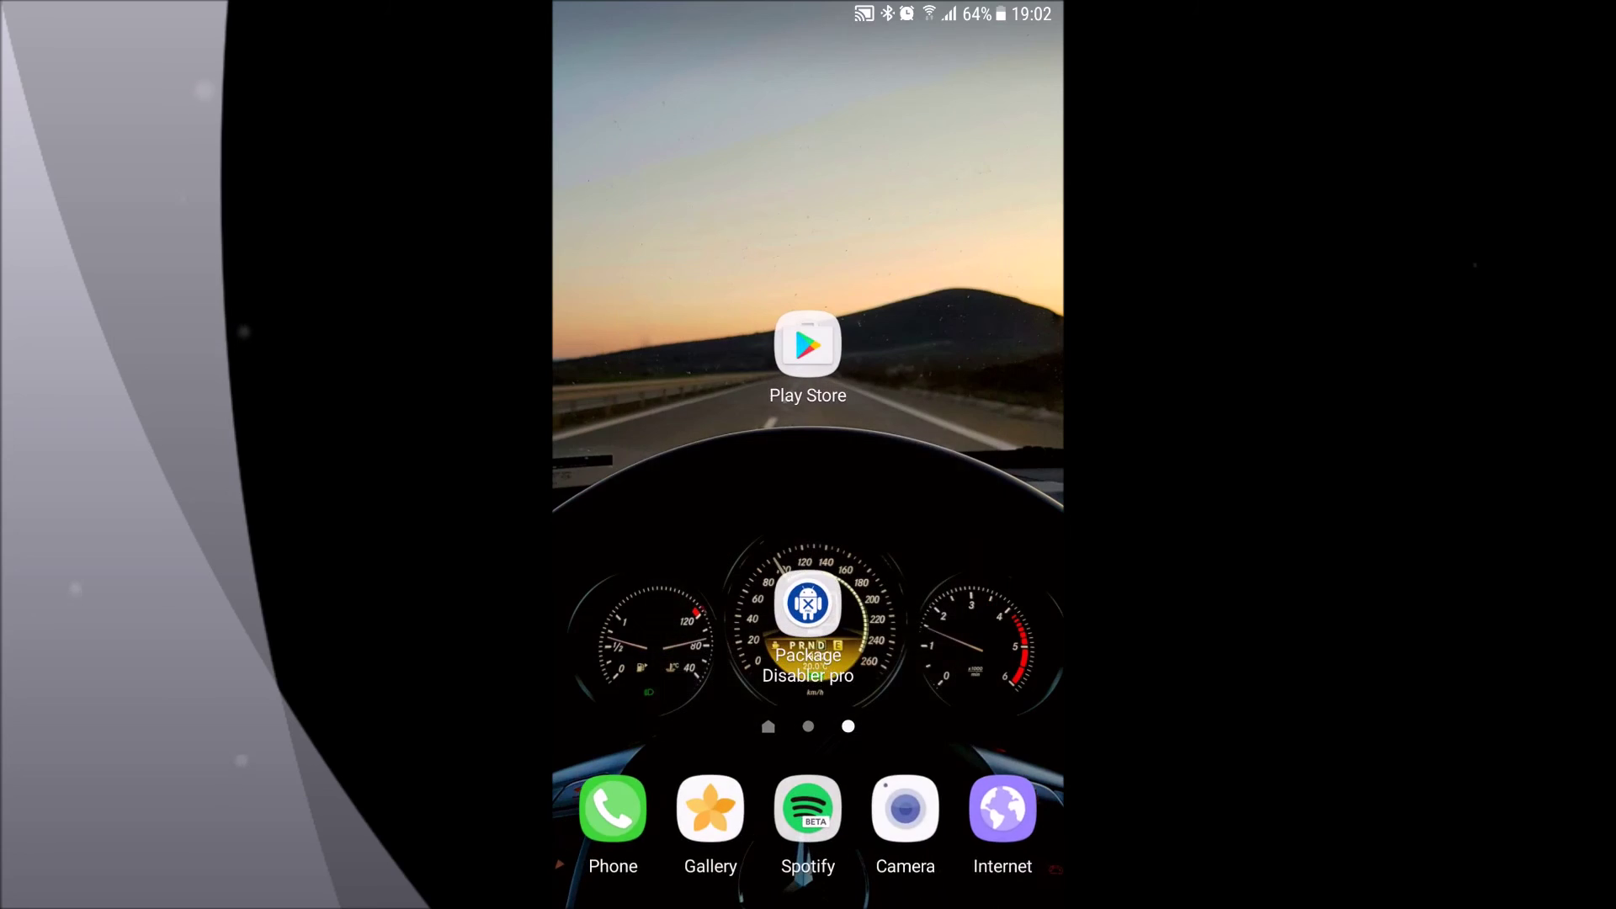
# - Reopen Package Disabler Pro from its home-screen icon to show the full package list
pyautogui.click(809, 602)
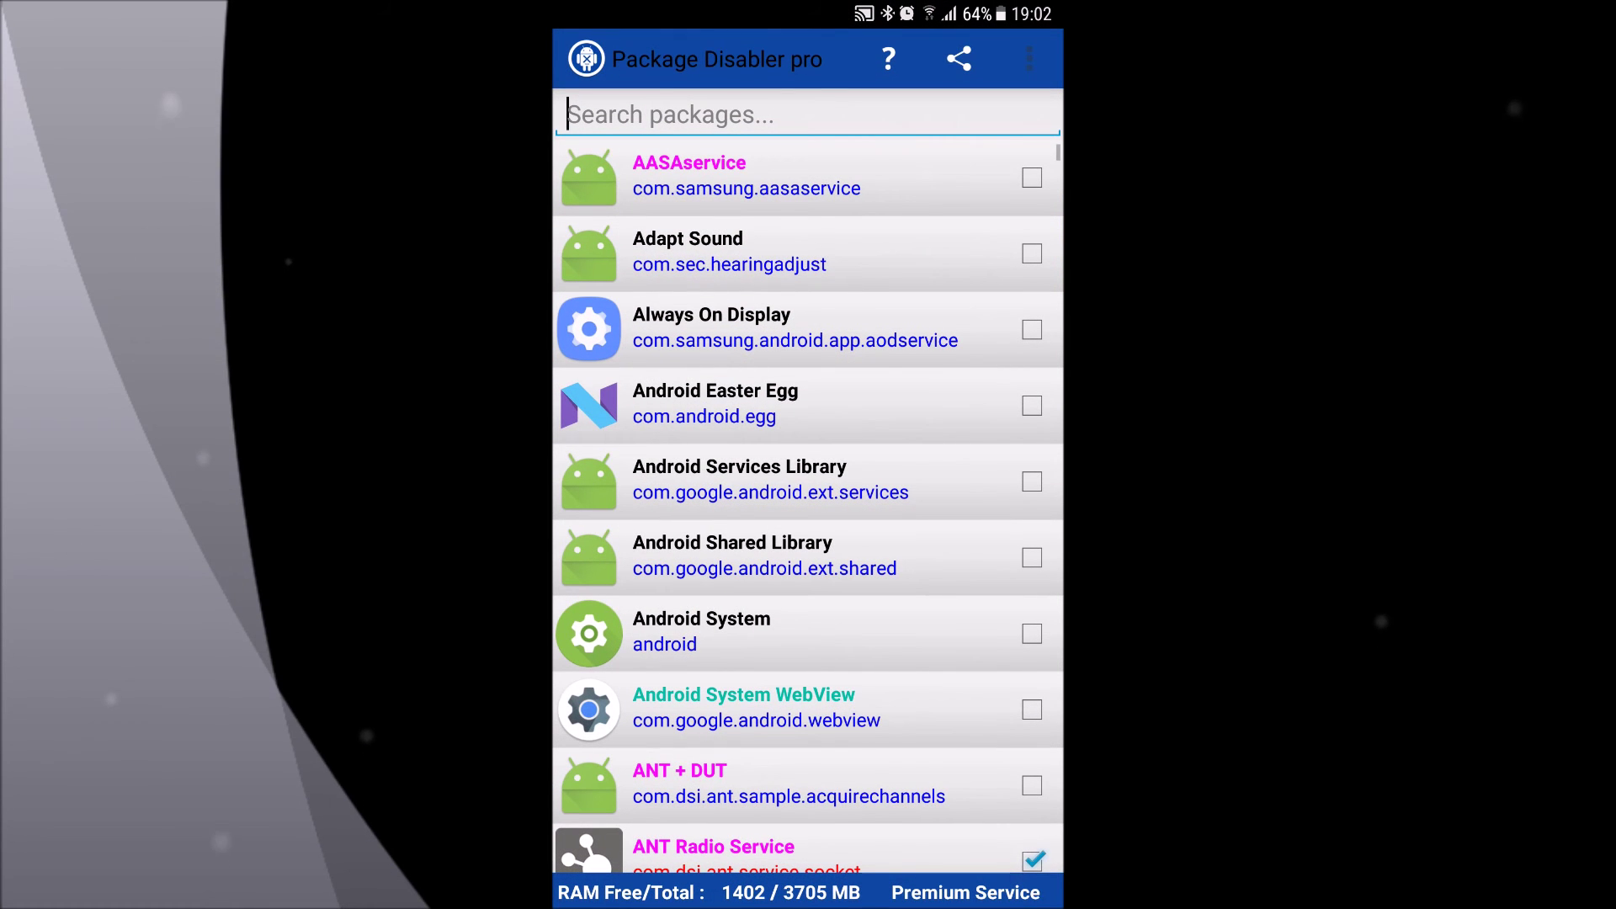